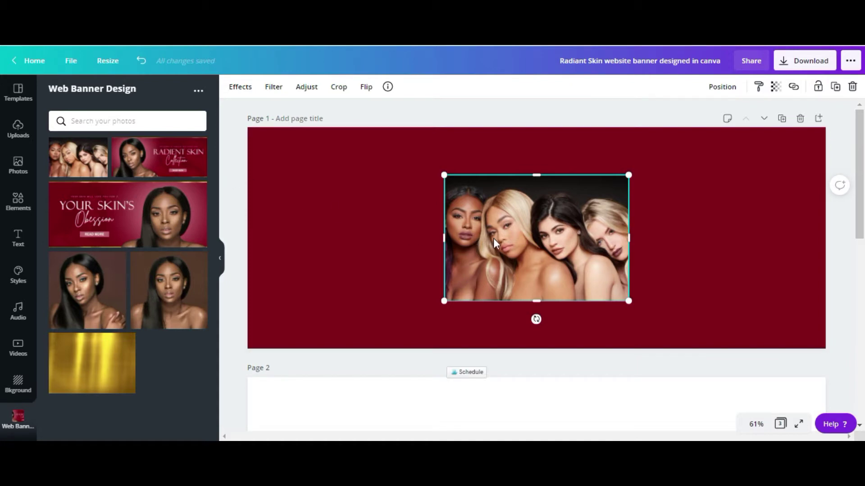
# Remove the group photo's background and enlarge it to cover the maroon banner
pyautogui.click(250, 90)
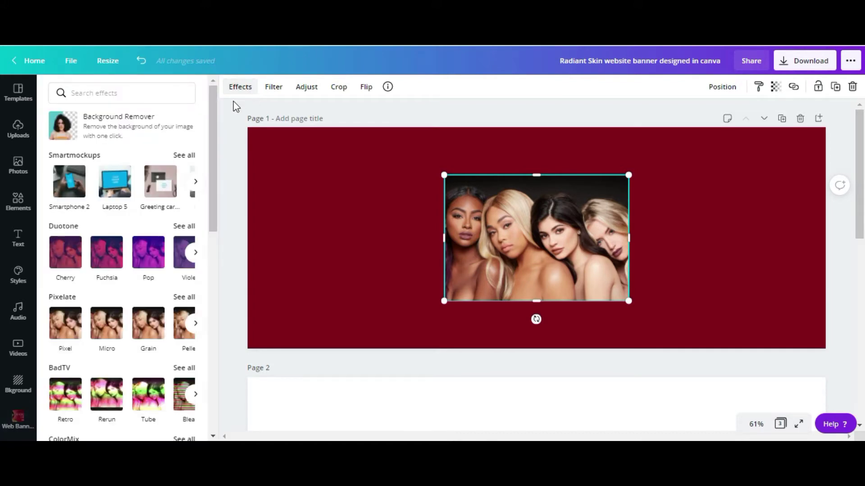
pyautogui.click(118, 122)
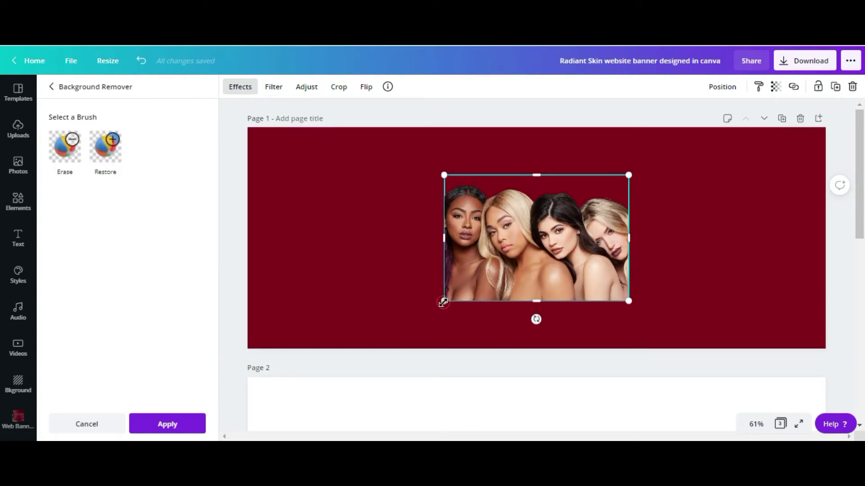
pyautogui.moveTo(443, 303); pyautogui.dragTo(360, 357)
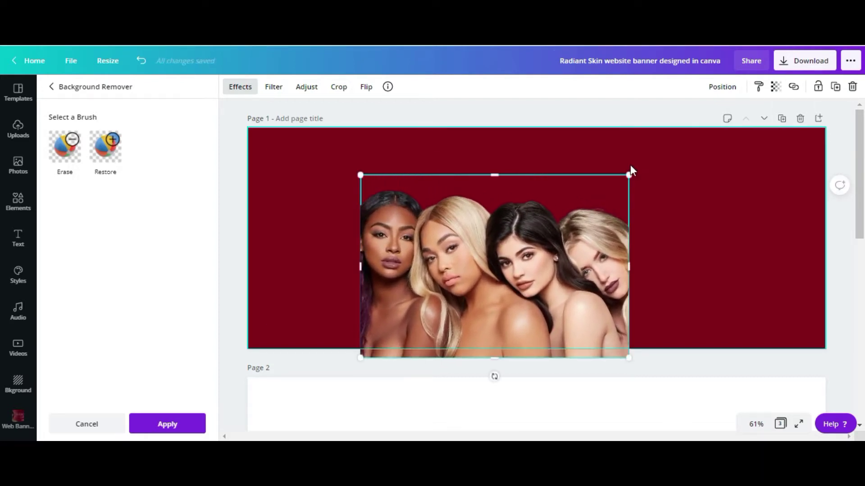
pyautogui.moveTo(628, 176); pyautogui.dragTo(861, 94)
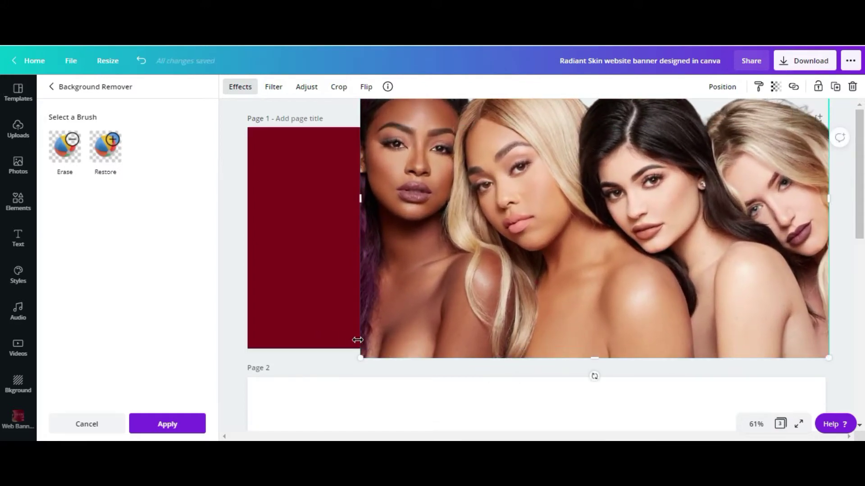
pyautogui.moveTo(359, 354); pyautogui.dragTo(244, 413)
# Centre the enlarged cutout photo on the banner and finish background removal
pyautogui.moveTo(540, 209); pyautogui.dragTo(540, 250)
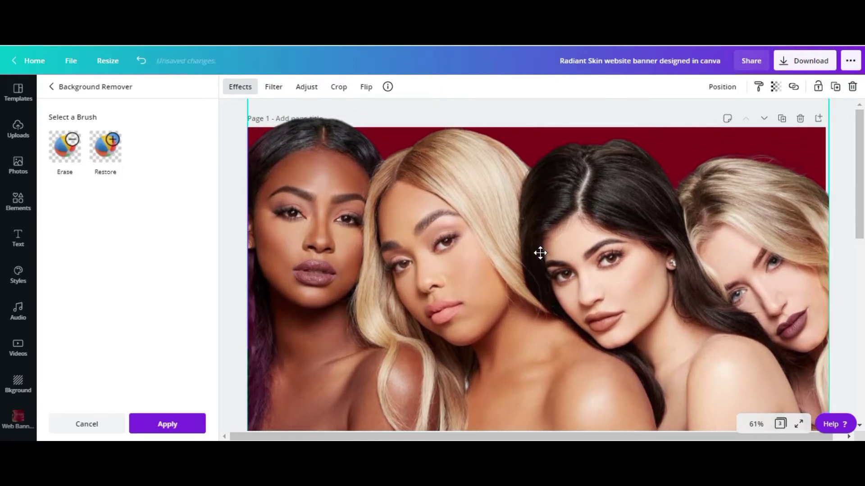
pyautogui.moveTo(541, 251); pyautogui.dragTo(538, 258)
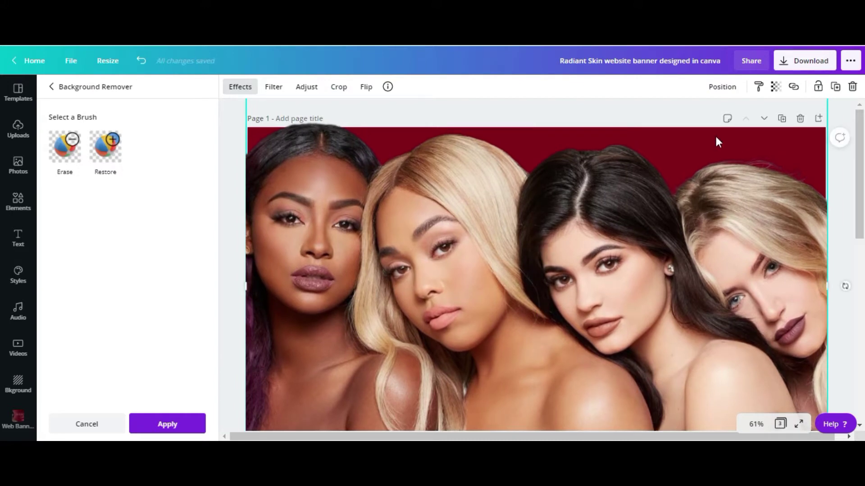
pyautogui.click(645, 105)
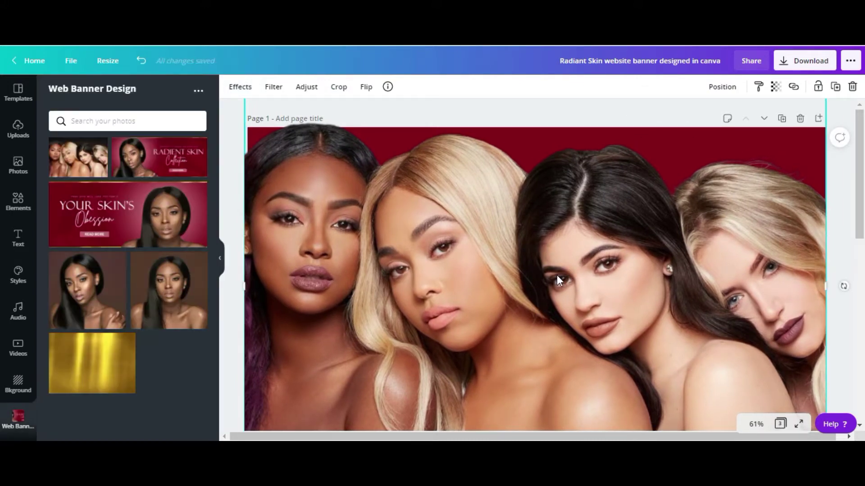
pyautogui.moveTo(557, 276); pyautogui.dragTo(556, 277)
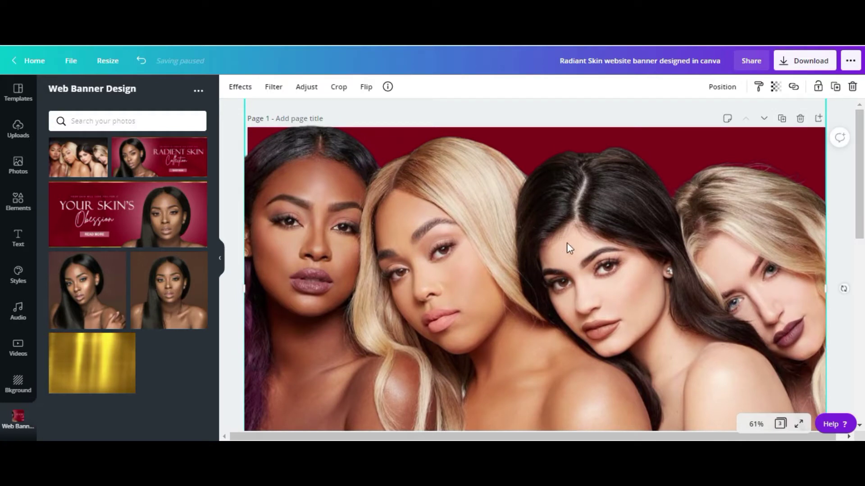
pyautogui.click(524, 111)
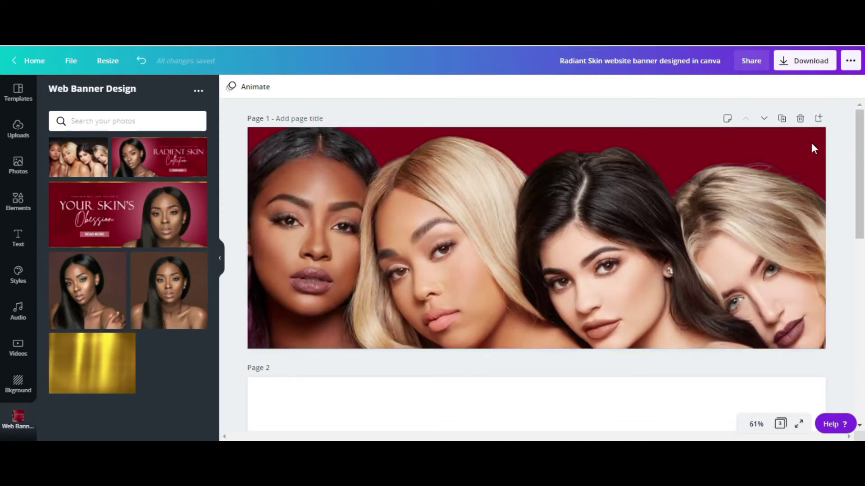
# Fade the group photo to transparency 10 and add the single-woman portrait to the banner
pyautogui.click(738, 231)
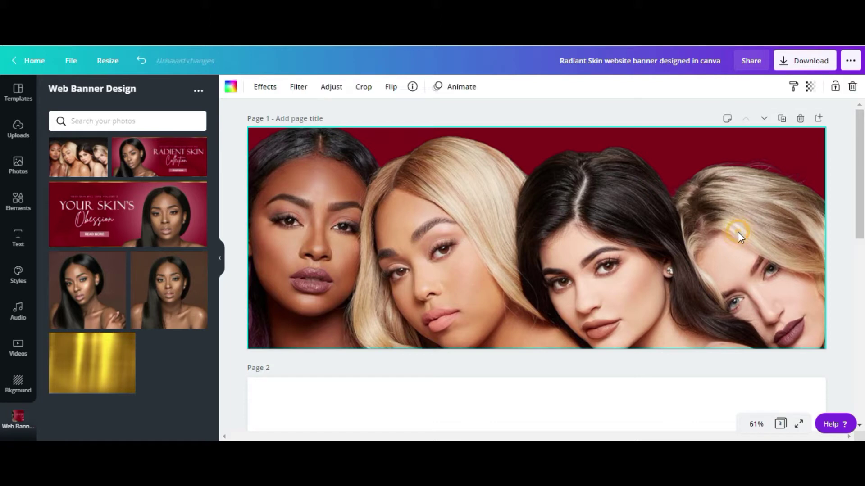
pyautogui.click(810, 87)
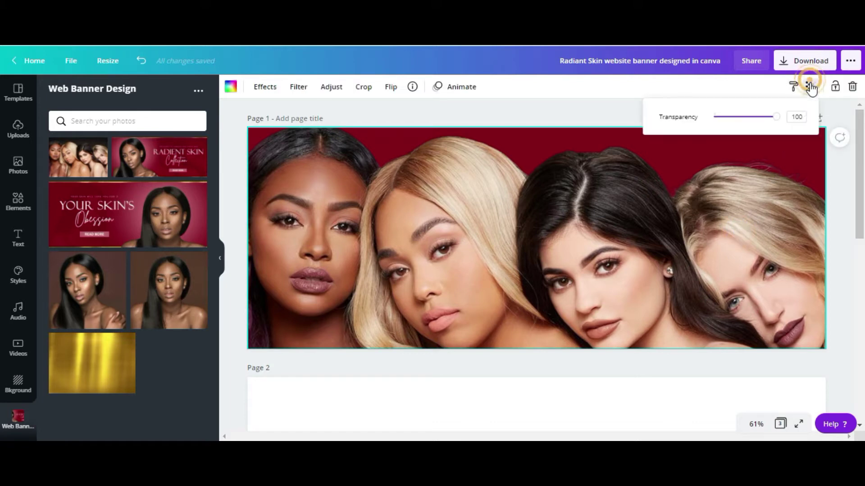
pyautogui.click(778, 118)
pyautogui.moveTo(779, 122); pyautogui.dragTo(722, 130)
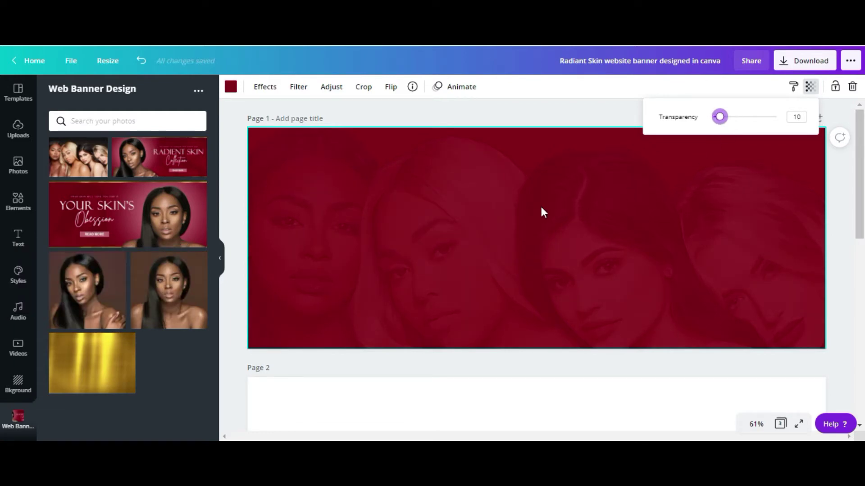
pyautogui.click(585, 113)
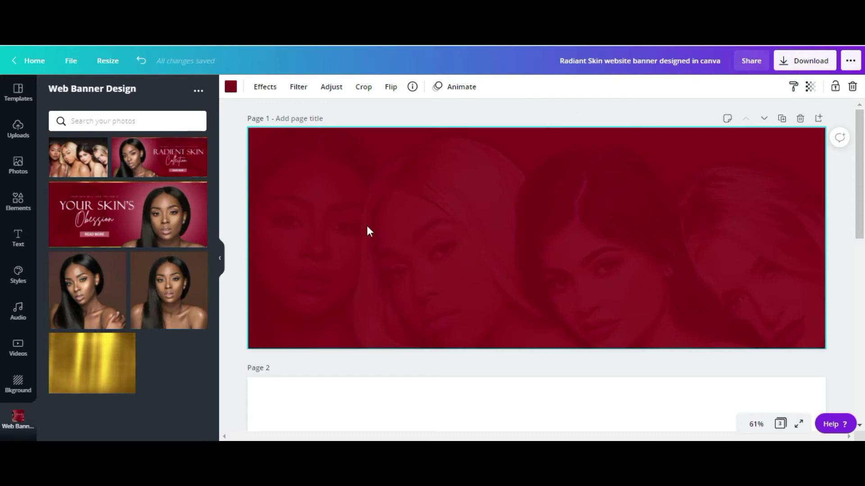
pyautogui.click(99, 303)
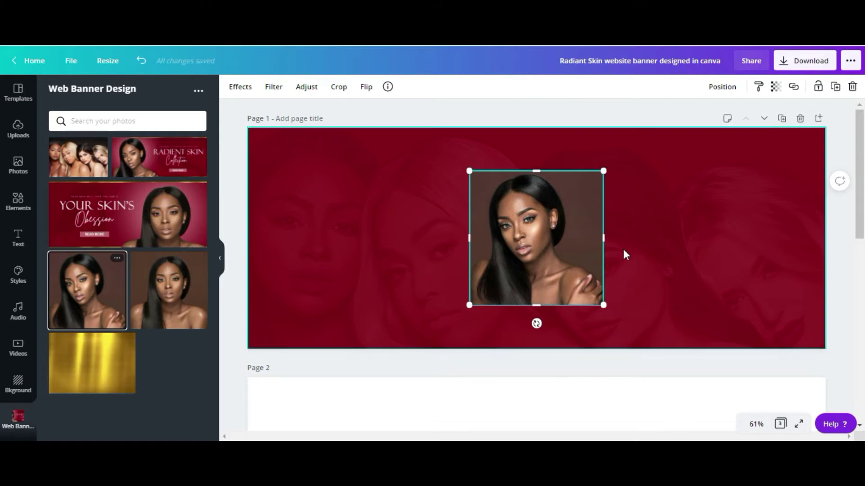
# Remove the portrait's background, enlarge it and move it toward the left
pyautogui.click(238, 88)
pyautogui.click(109, 120)
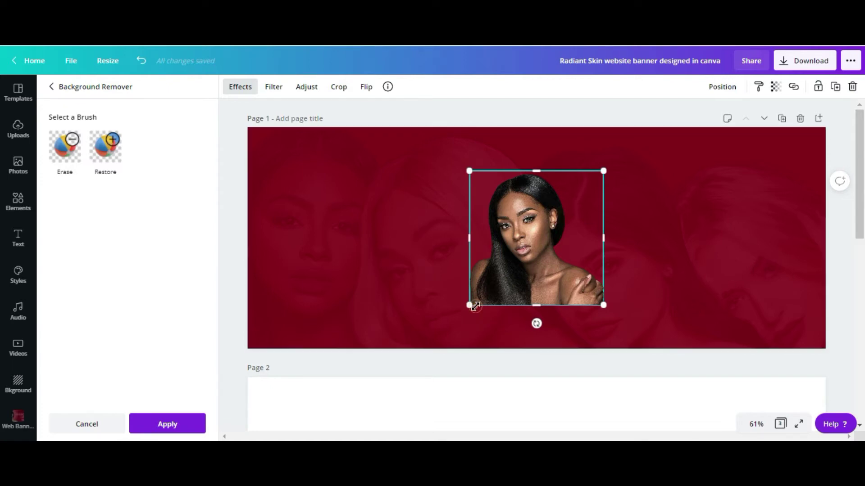
pyautogui.moveTo(475, 306); pyautogui.dragTo(363, 403)
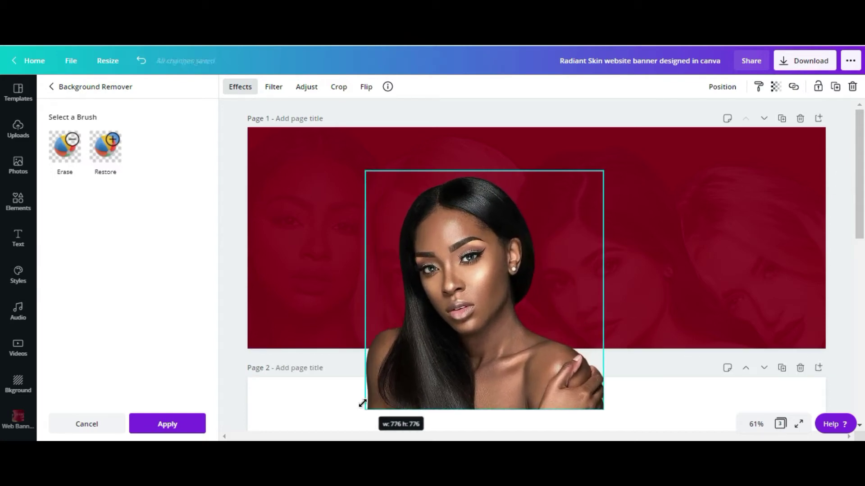
pyautogui.moveTo(604, 171); pyautogui.dragTo(619, 153)
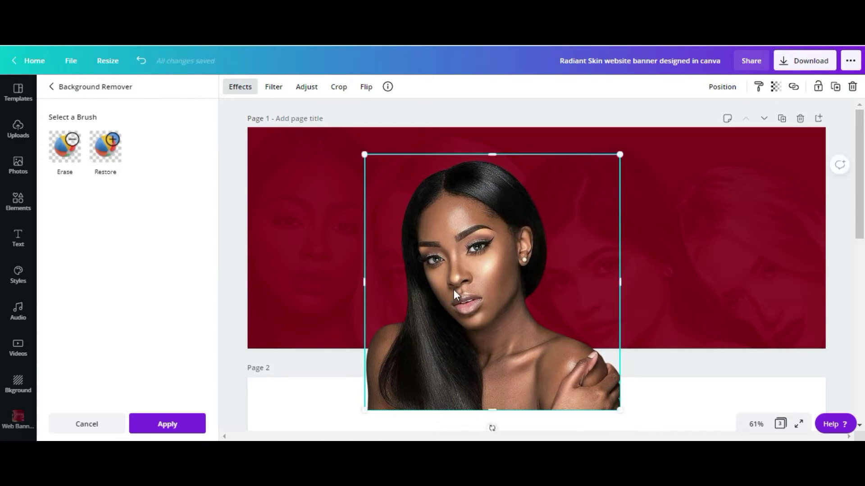
pyautogui.moveTo(481, 280); pyautogui.dragTo(387, 257)
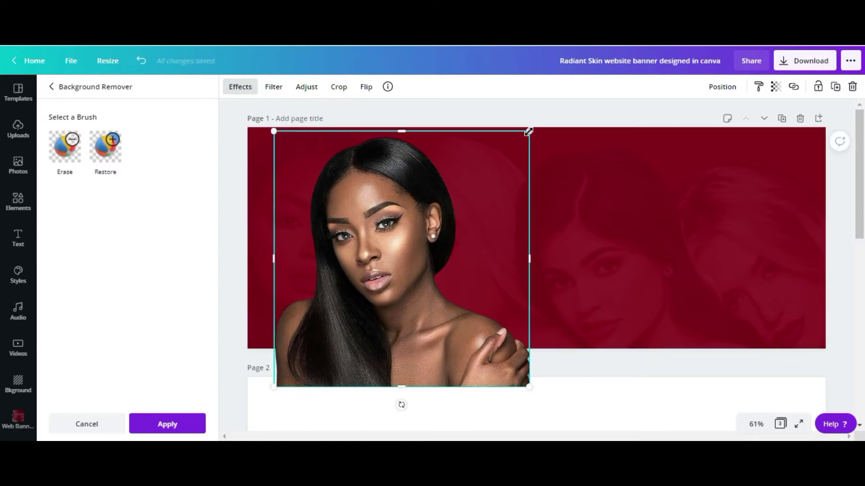
pyautogui.moveTo(527, 129); pyautogui.dragTo(538, 124)
# Fine-tune the portrait to 810 × 810, aligned with the banner's top edge on the left
pyautogui.click(414, 217)
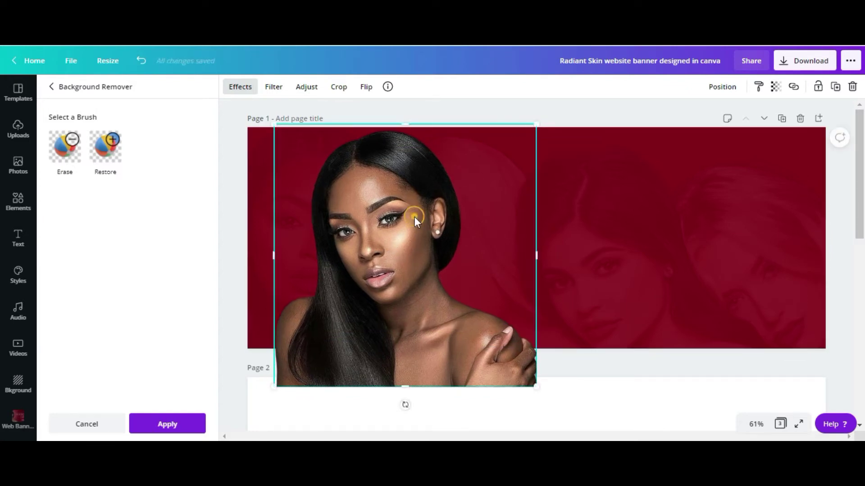
pyautogui.moveTo(415, 217); pyautogui.dragTo(415, 215)
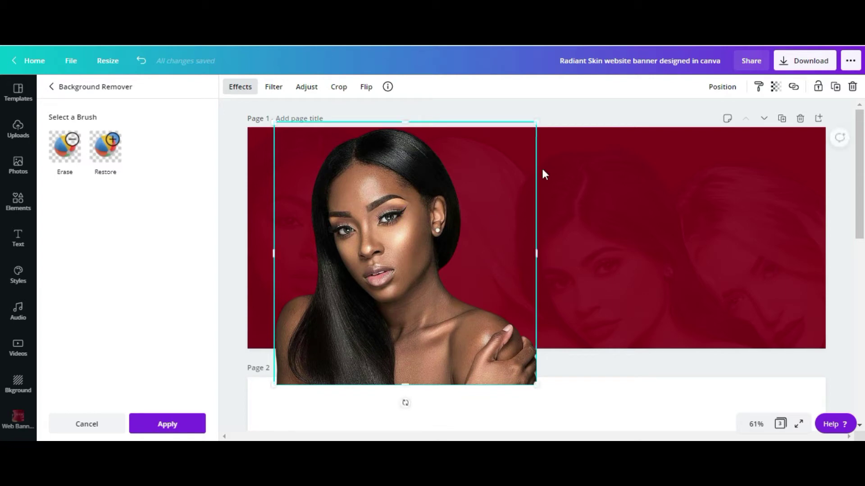
pyautogui.moveTo(536, 123); pyautogui.dragTo(531, 128)
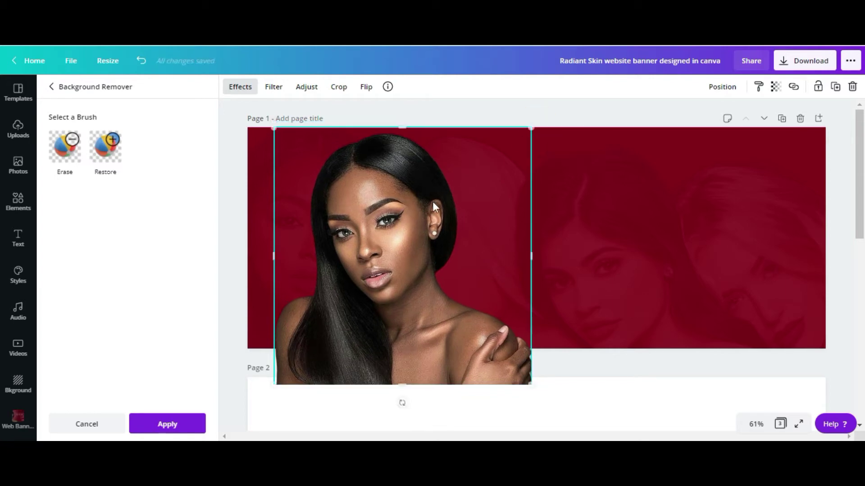
pyautogui.moveTo(418, 210)
pyautogui.mouseDown()
pyautogui.moveTo(419, 180)
pyautogui.moveTo(419, 207)
pyautogui.mouseUp()
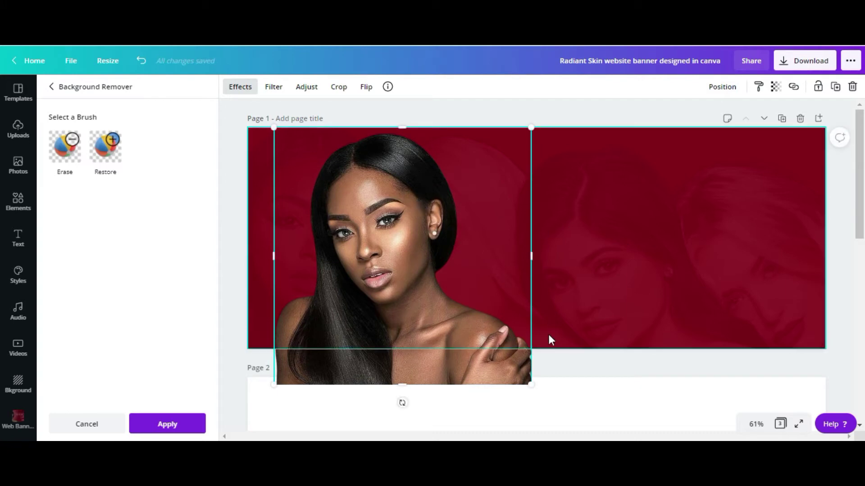
pyautogui.moveTo(525, 385); pyautogui.dragTo(520, 371)
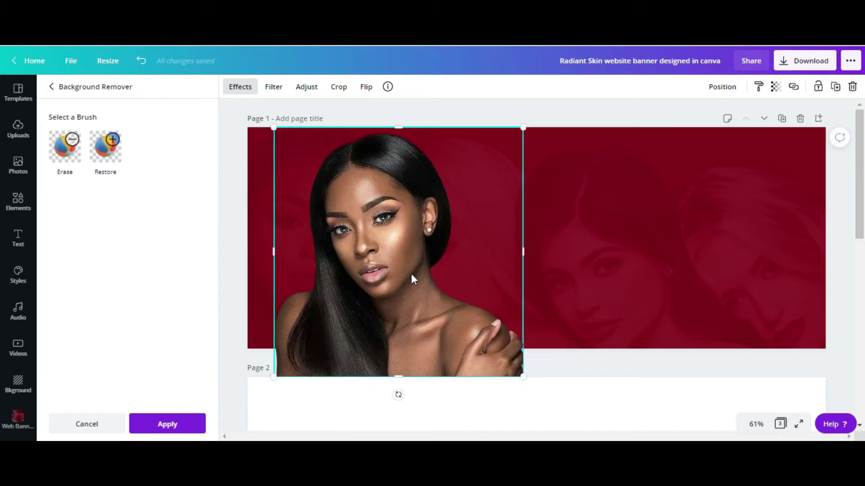
pyautogui.moveTo(409, 274); pyautogui.dragTo(407, 273)
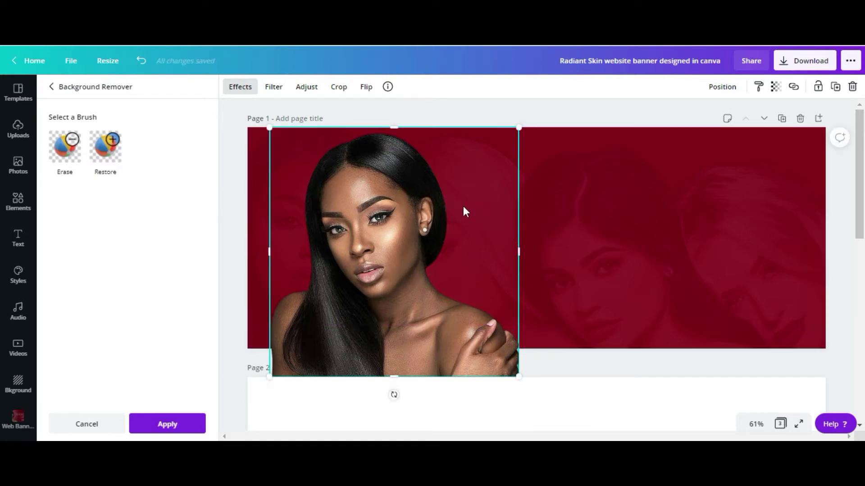
pyautogui.click(444, 206)
pyautogui.click(612, 239)
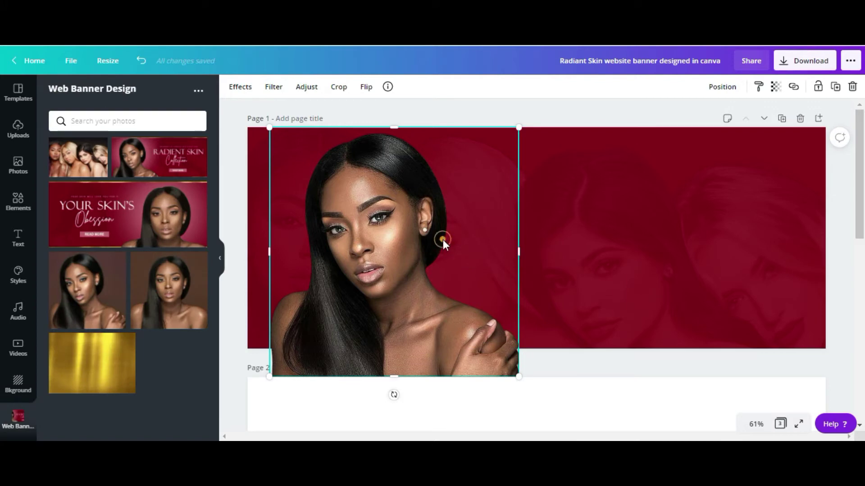
pyautogui.click(625, 235)
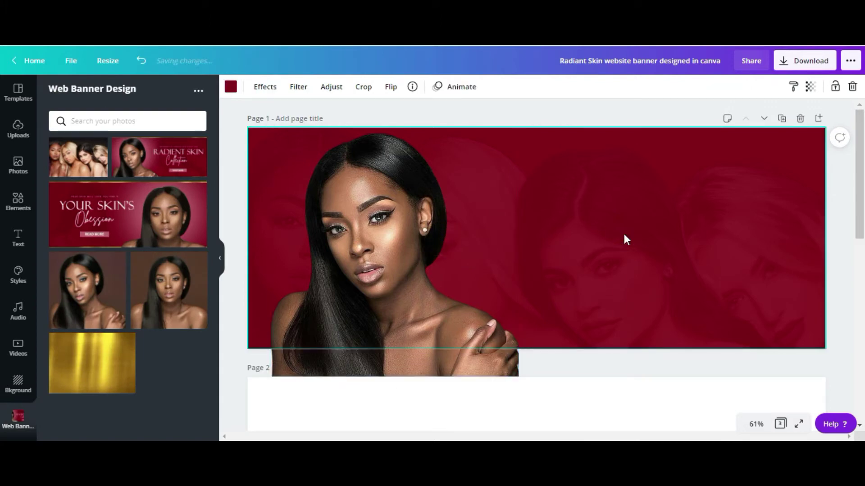
pyautogui.click(495, 234)
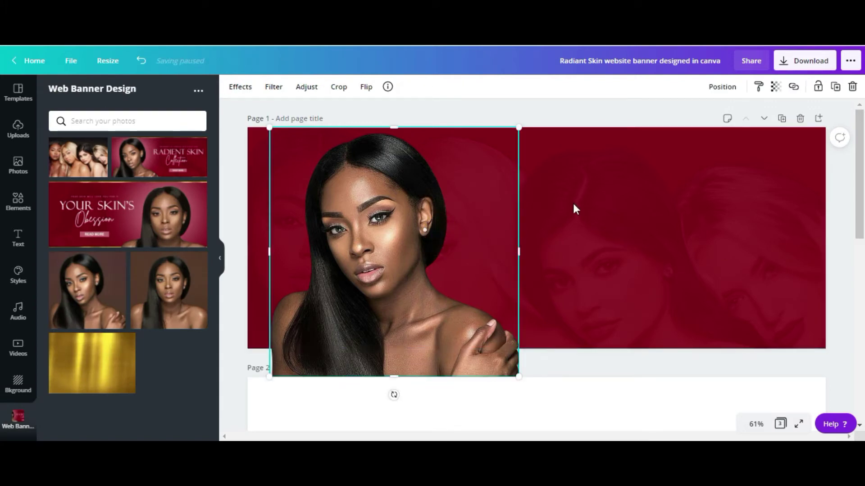
# Add the first Elements grid and shrink it to a 1,880 × 43 strip along the top edge
pyautogui.press('Escape')
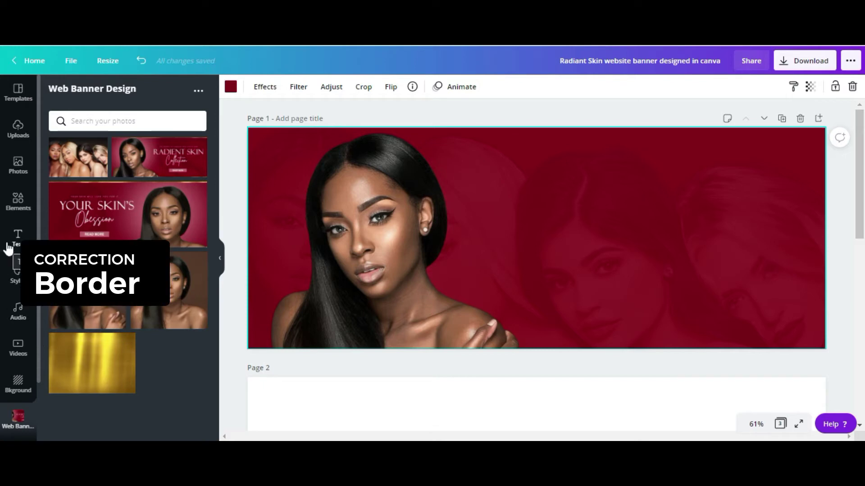
pyautogui.click(17, 203)
pyautogui.scroll(-3, 160, 338)
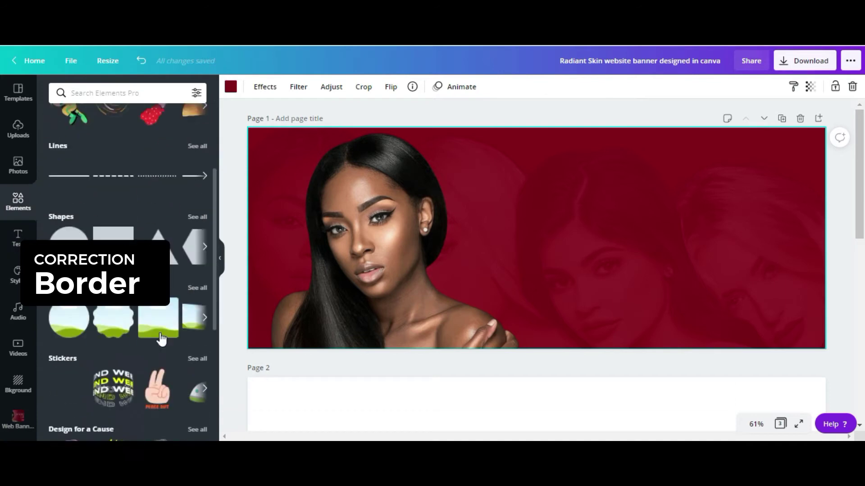
pyautogui.scroll(-3, 161, 339)
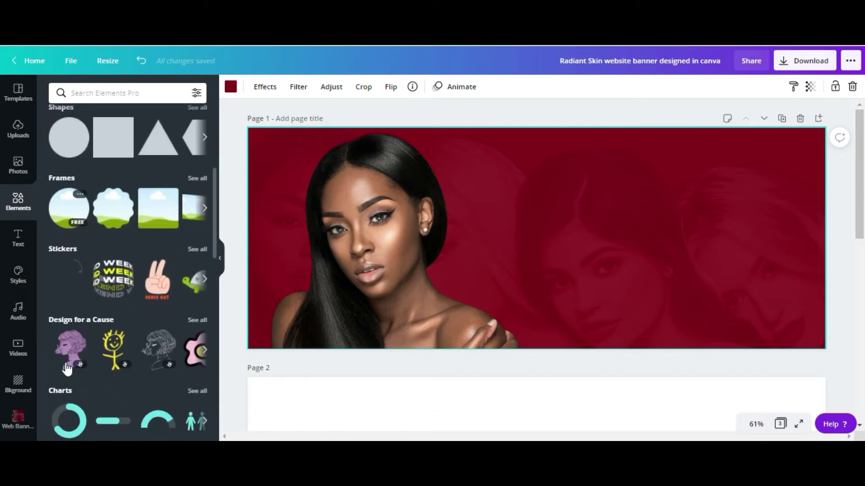
pyautogui.scroll(-7, 67, 368)
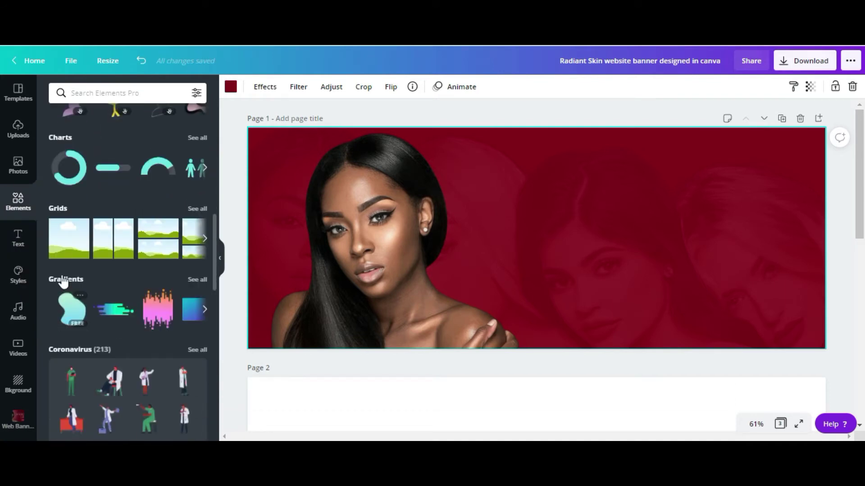
pyautogui.click(65, 235)
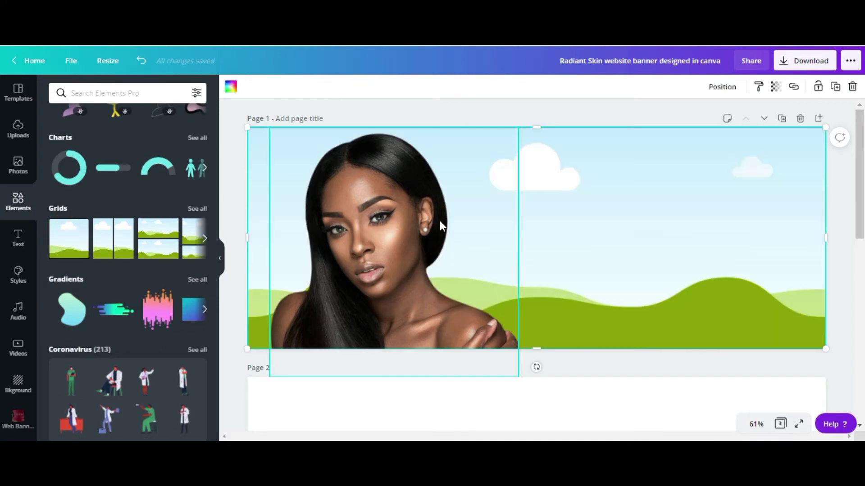
pyautogui.moveTo(537, 349); pyautogui.dragTo(554, 140)
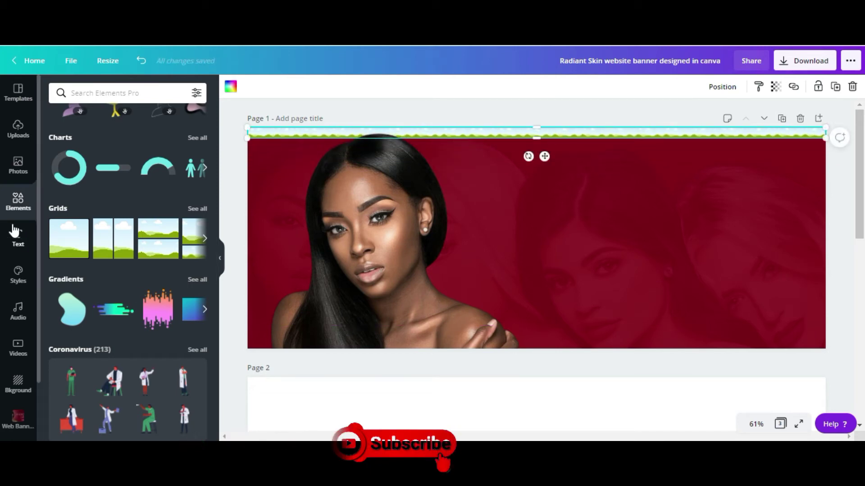
pyautogui.click(19, 417)
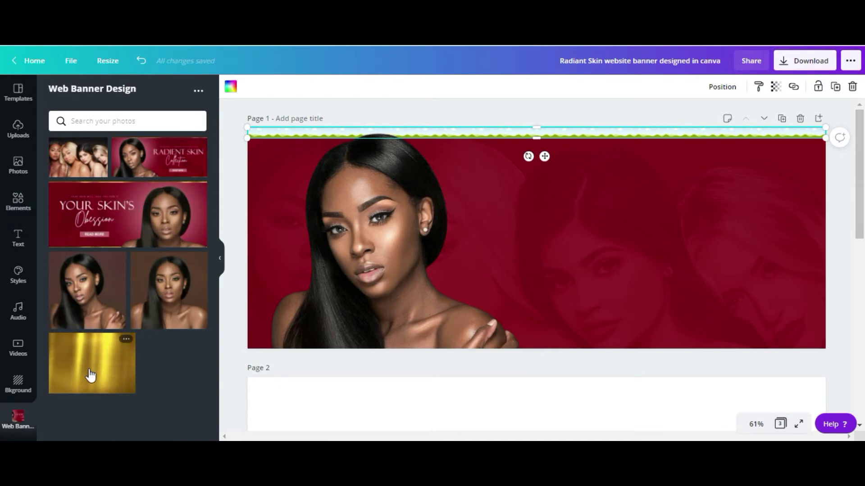
# Place the gold texture image into the top grid strip and slim it to a thin line
pyautogui.click(90, 375)
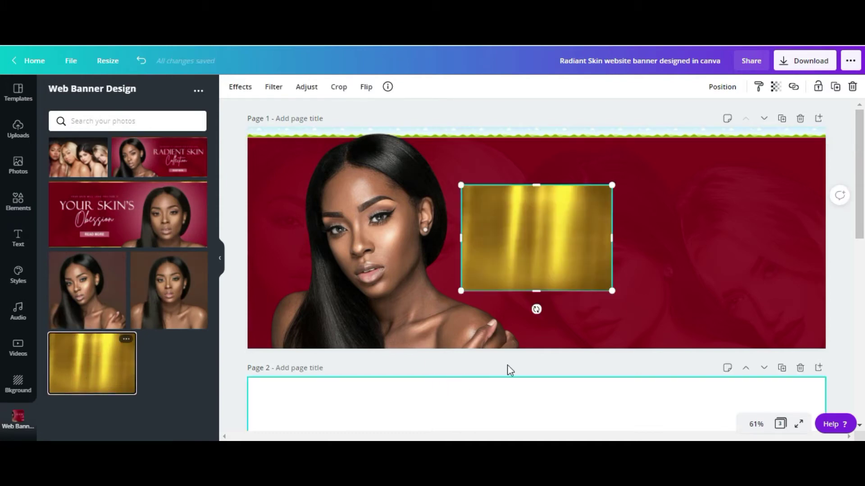
pyautogui.moveTo(566, 215); pyautogui.dragTo(581, 140)
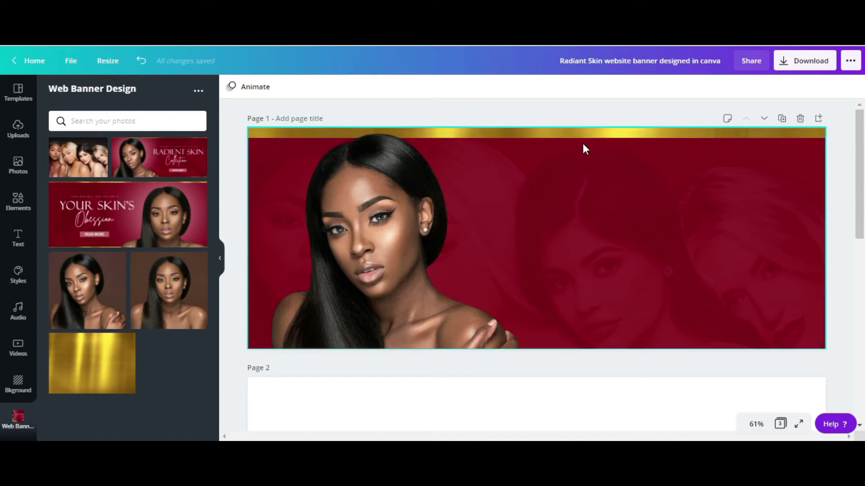
pyautogui.click(546, 135)
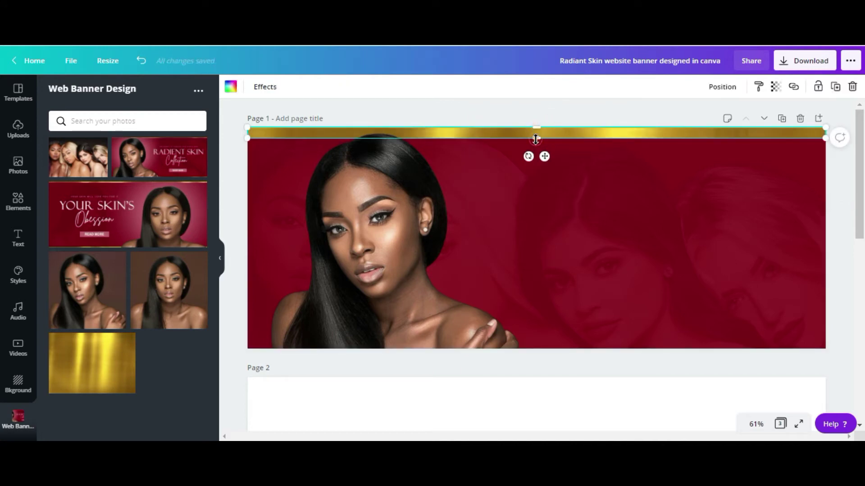
pyautogui.moveTo(535, 139); pyautogui.dragTo(537, 132)
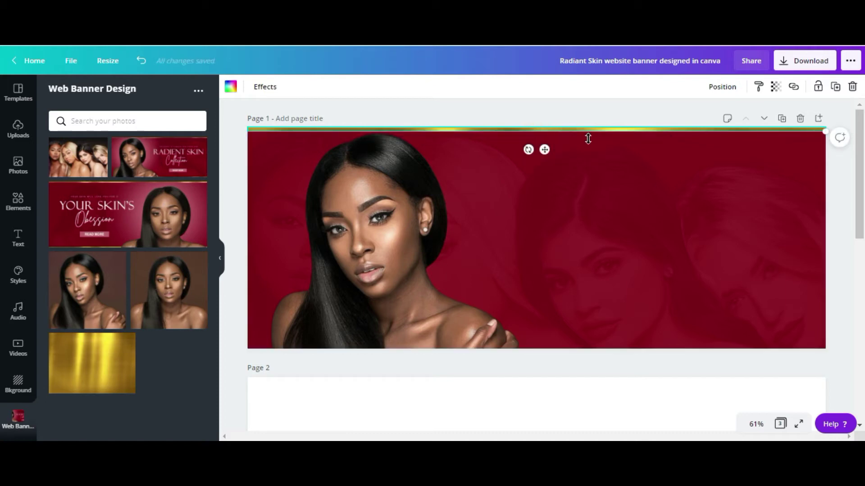
# Duplicate the gold line to the bottom edge and nudge both lines flush with the edges
pyautogui.click(834, 87)
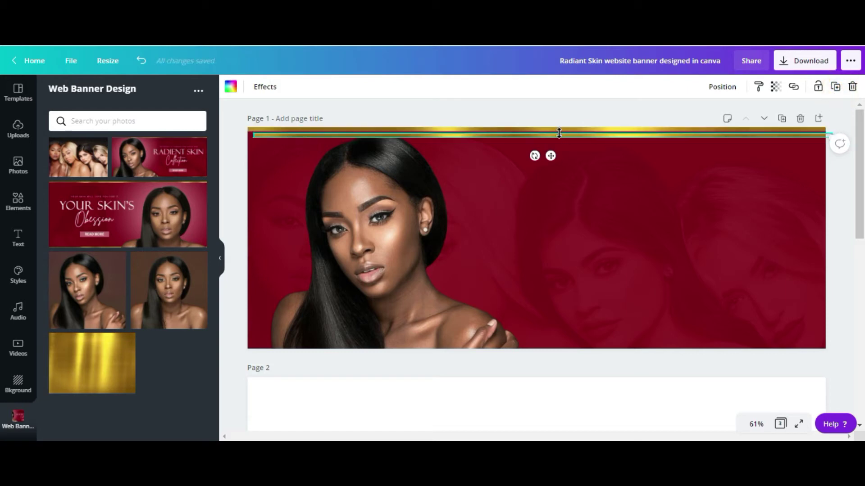
pyautogui.moveTo(551, 155); pyautogui.dragTo(541, 367)
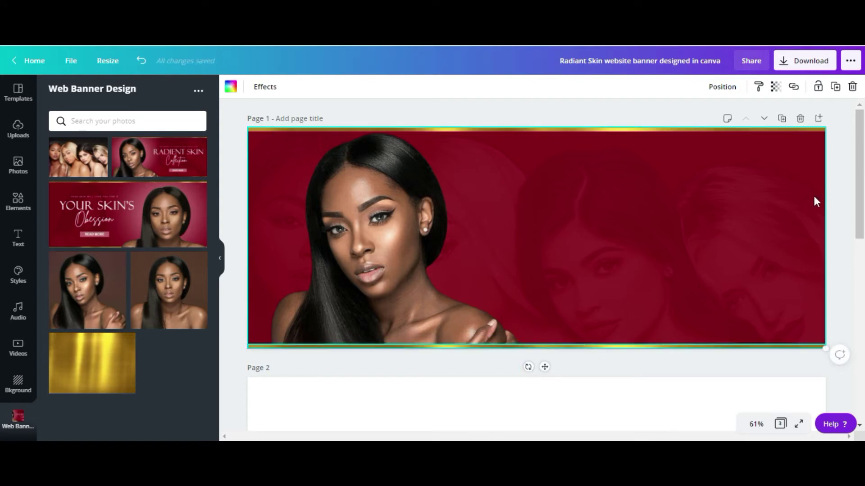
pyautogui.click(834, 189)
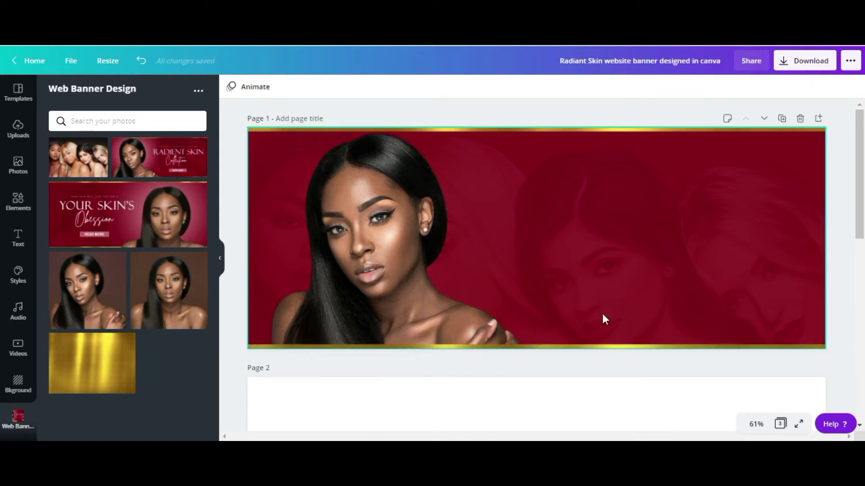
pyautogui.click(580, 346)
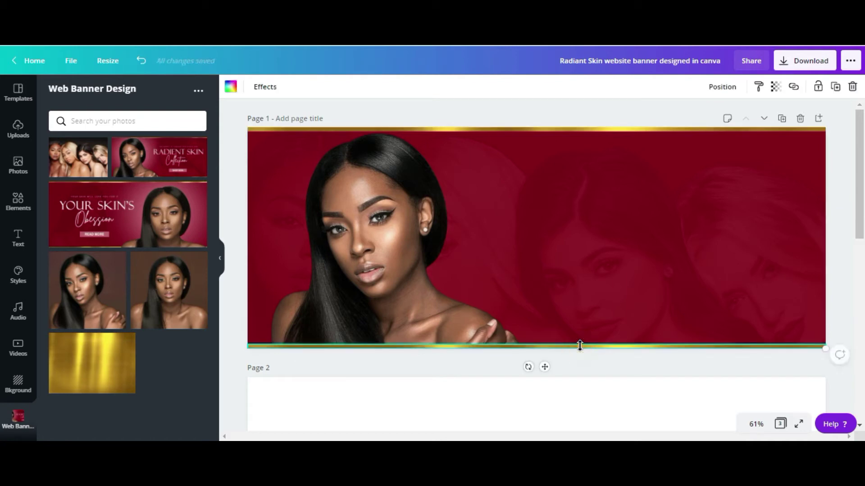
pyautogui.moveTo(580, 346); pyautogui.dragTo(580, 347)
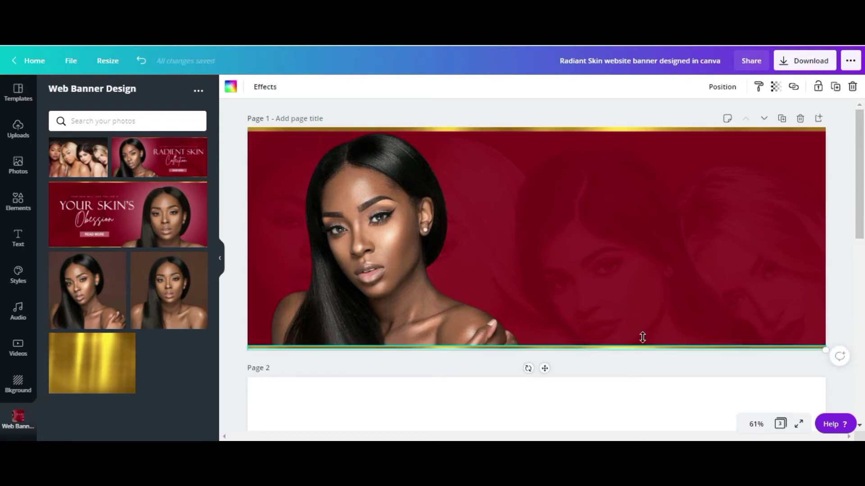
pyautogui.click(640, 130)
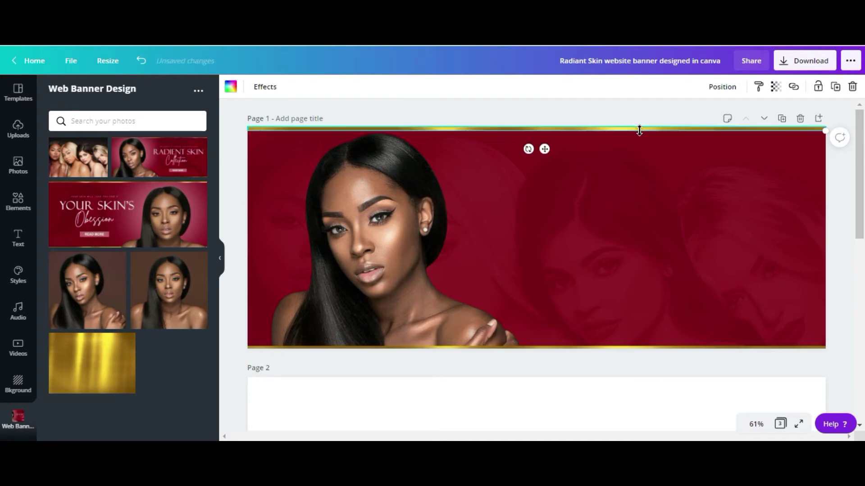
pyautogui.moveTo(639, 130); pyautogui.dragTo(639, 129)
pyautogui.click(629, 111)
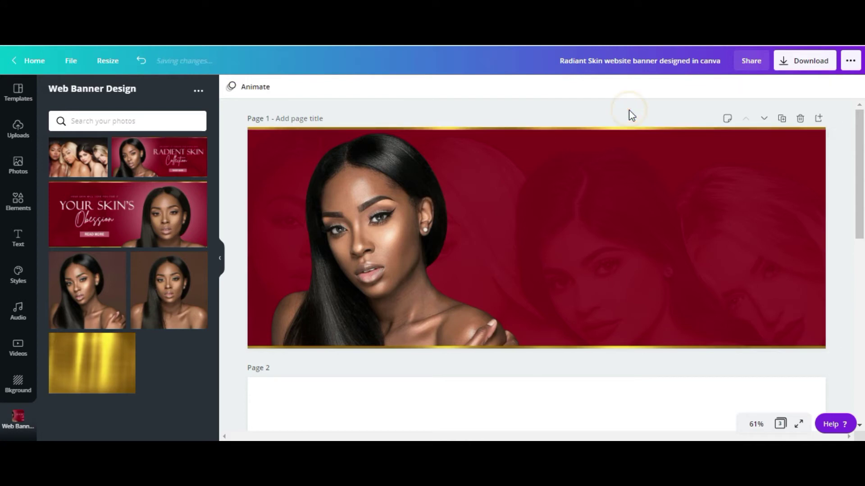
pyautogui.click(845, 256)
# Add a widened heading reading 'Radiant Skincare' right of the portrait, set to uppercase
pyautogui.click(17, 238)
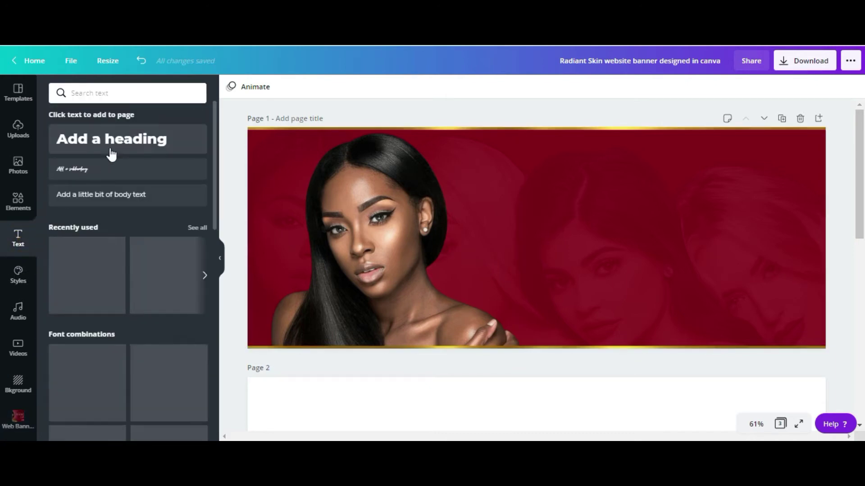
pyautogui.click(111, 148)
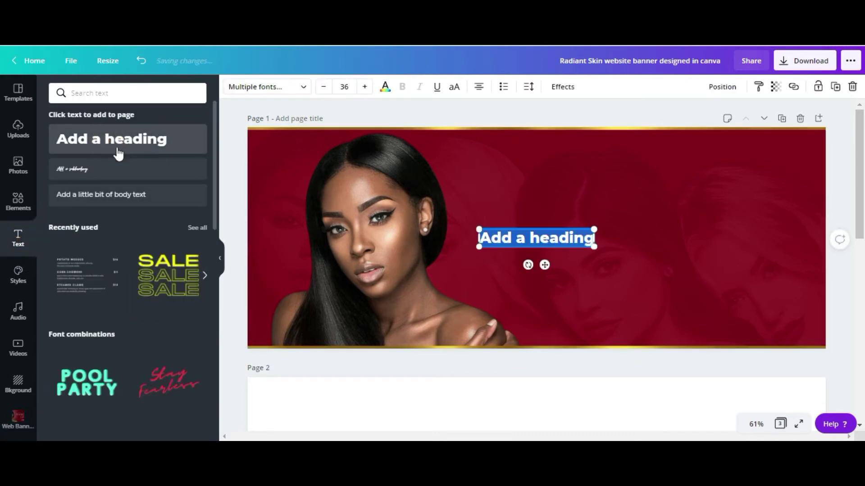
pyautogui.moveTo(595, 237); pyautogui.dragTo(662, 237)
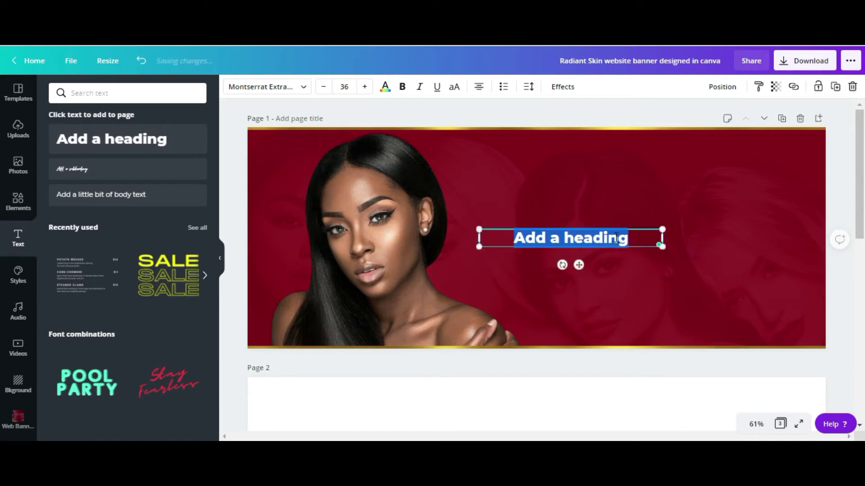
pyautogui.press('BackSpace')
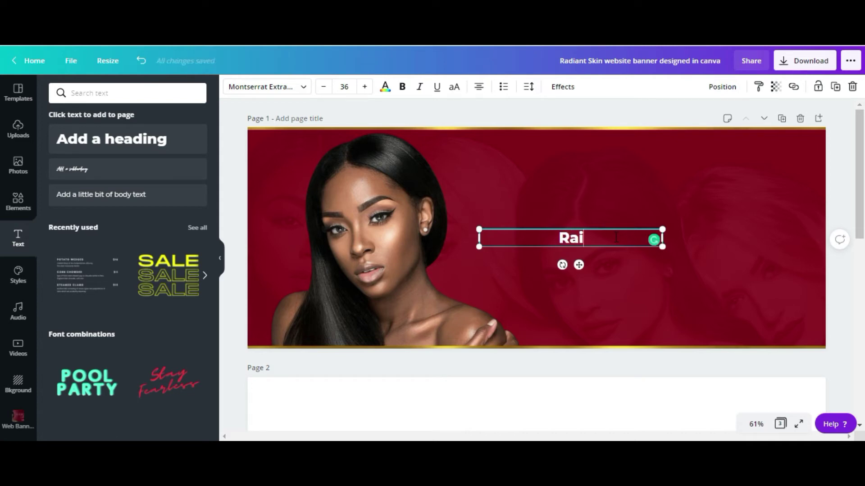
pyautogui.write('Radiant ')
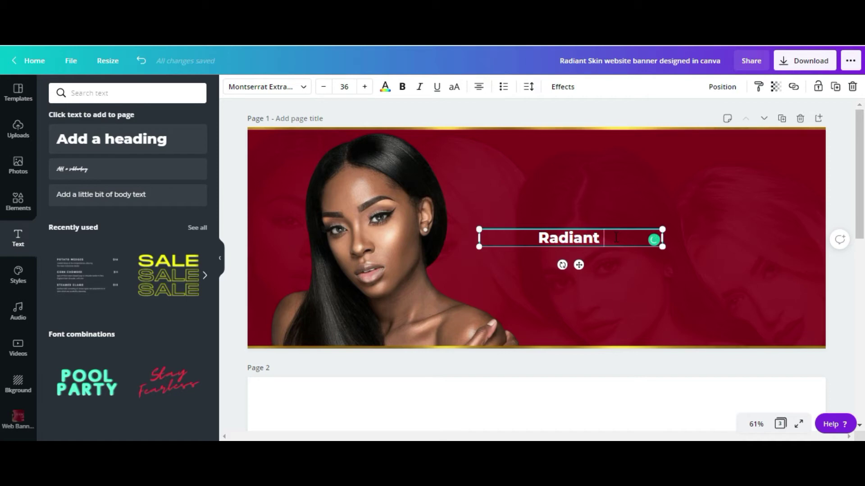
pyautogui.write('S')
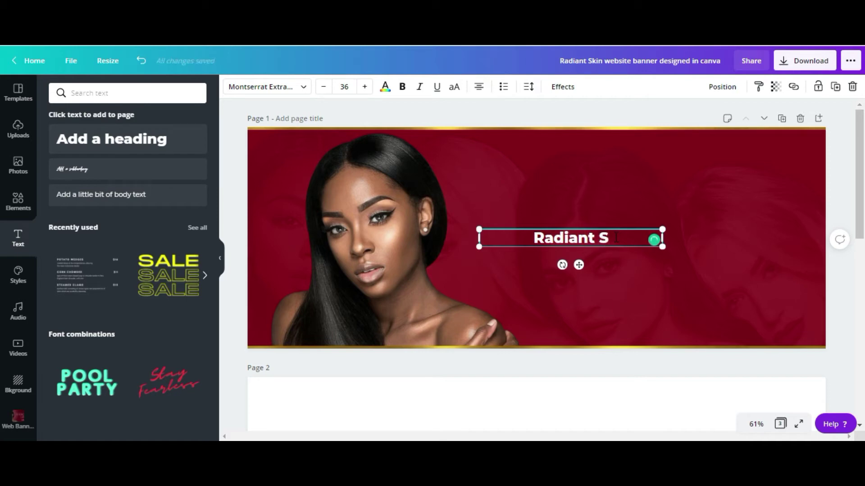
pyautogui.write('kincare')
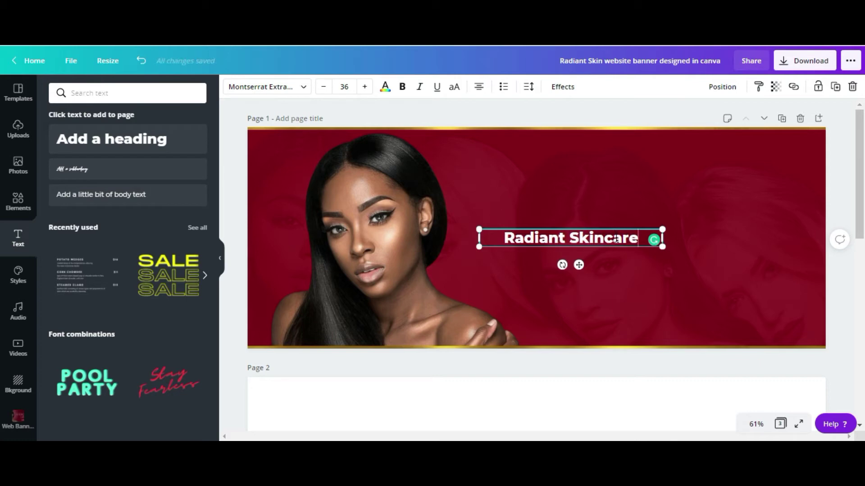
pyautogui.click(454, 86)
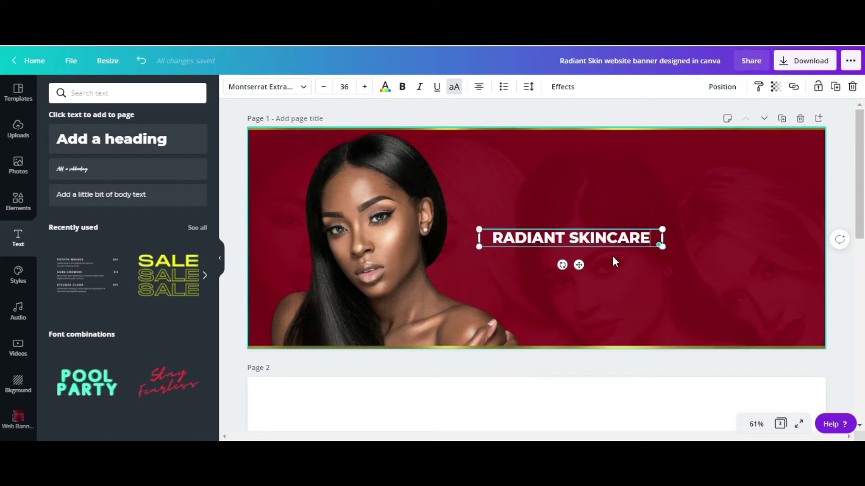
# Duplicate the heading beneath the original and retype the copy as 'COLLECTION'
pyautogui.click(835, 87)
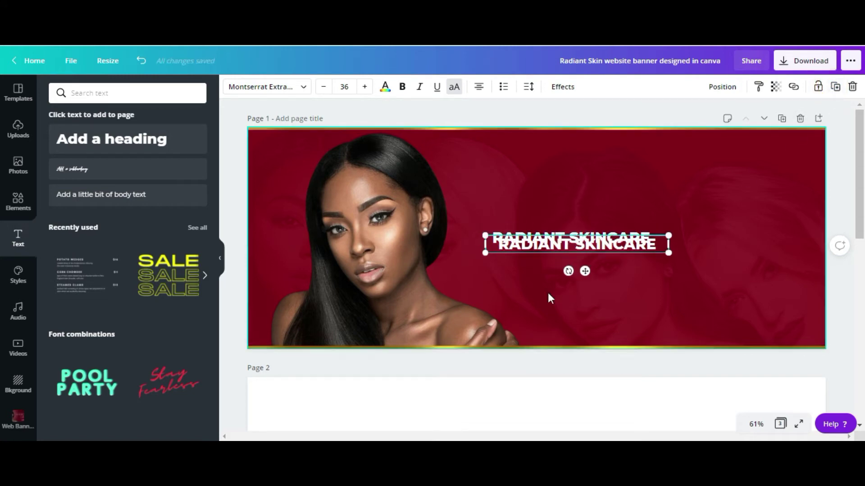
pyautogui.moveTo(584, 271); pyautogui.dragTo(579, 285)
pyautogui.click(594, 263)
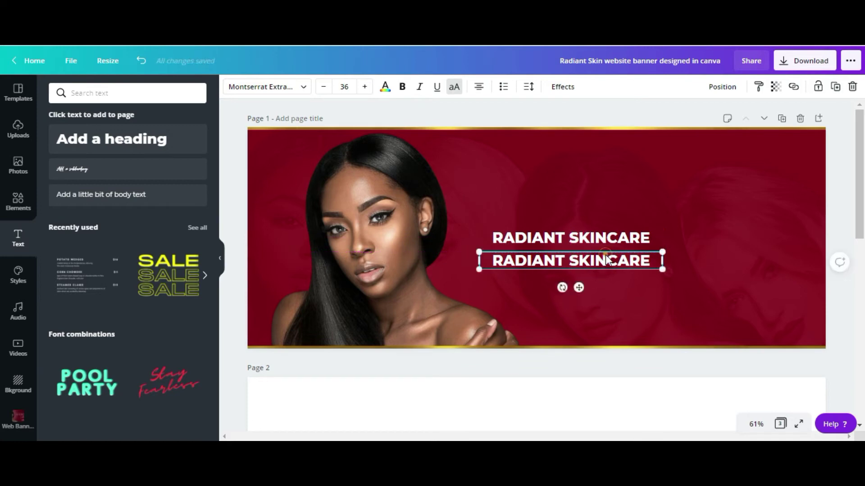
pyautogui.doubleClick(608, 262)
pyautogui.click(647, 261)
pyautogui.moveTo(647, 261); pyautogui.dragTo(503, 261)
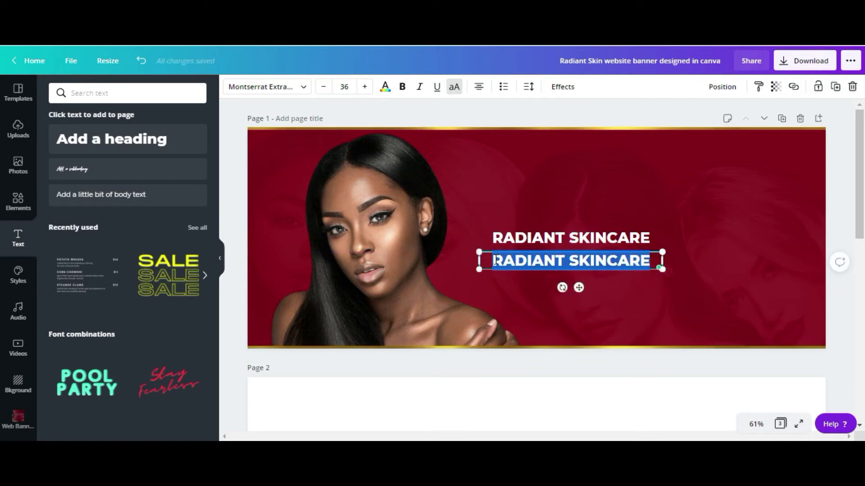
pyautogui.press('BackSpace')
pyautogui.write('CO')
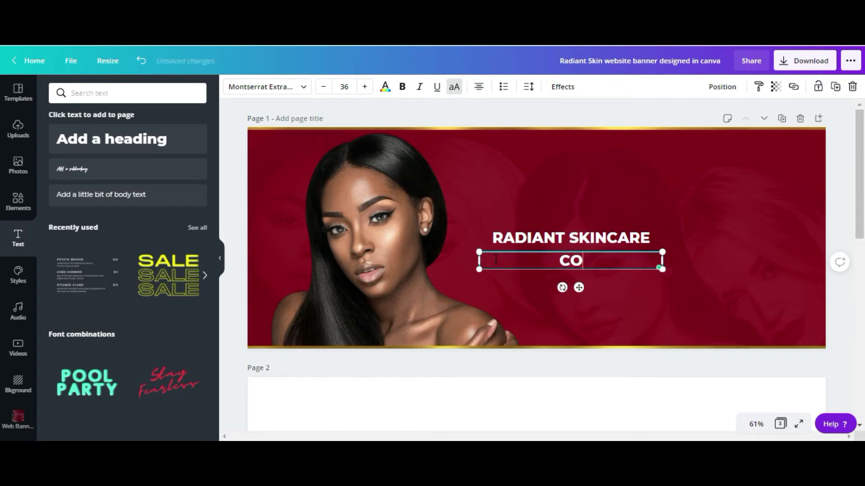
pyautogui.write('LLECTION')
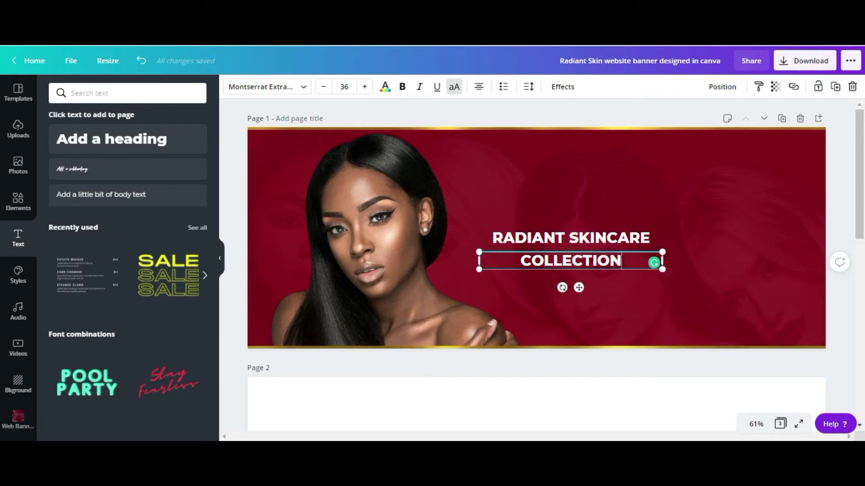
# Switch the COLLECTION line from uppercase to title case 'Collection'
pyautogui.doubleClick(625, 262)
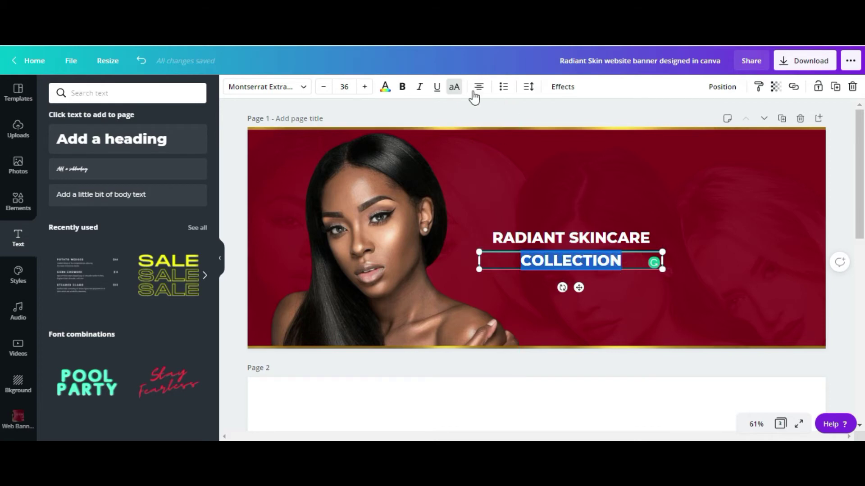
pyautogui.click(454, 87)
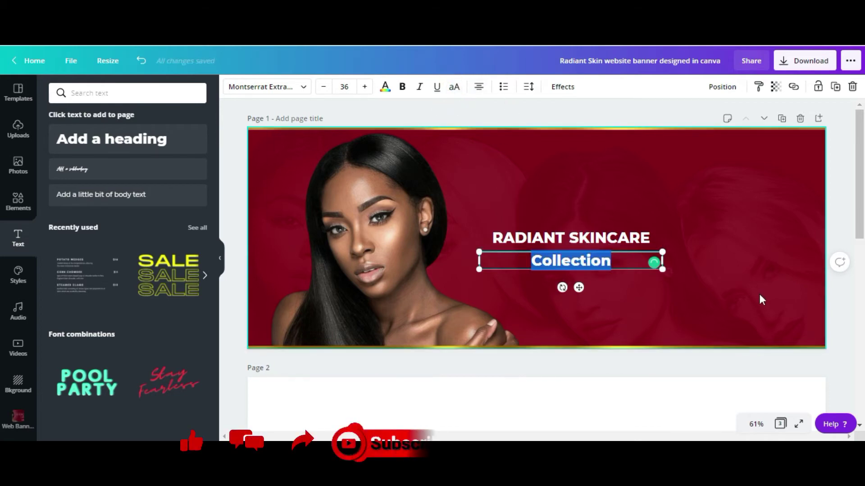
pyautogui.click(734, 280)
pyautogui.click(604, 257)
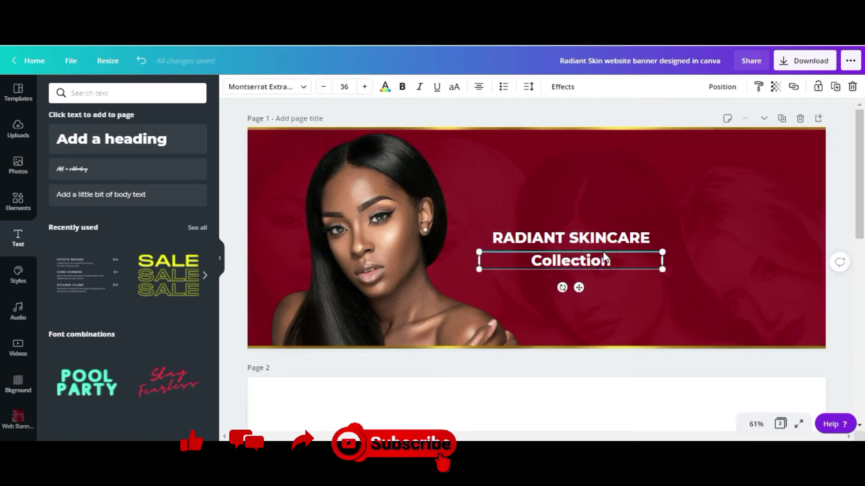
pyautogui.click(590, 245)
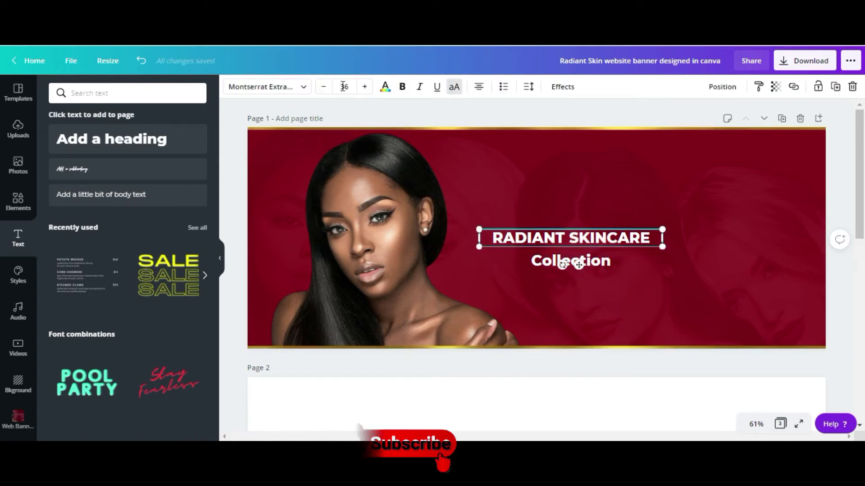
# Set RADIANT SKINCARE in Afrah, enlarge it to size 84.6 and raise it slightly
pyautogui.click(304, 87)
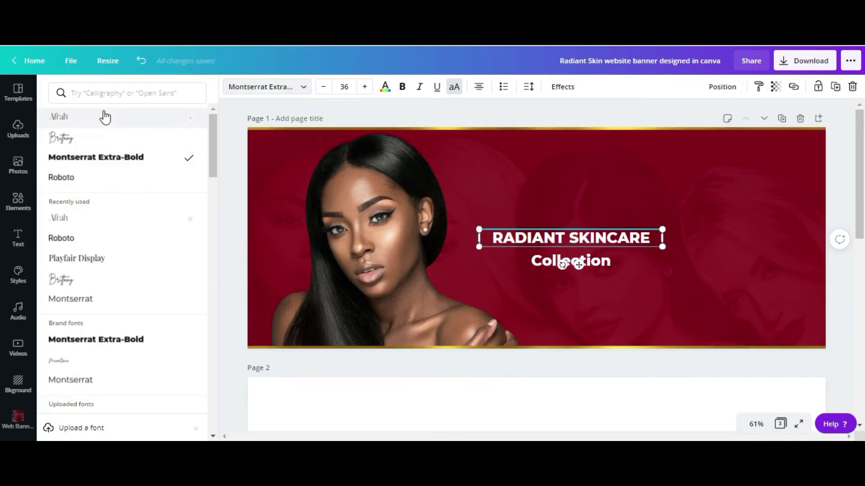
pyautogui.click(61, 119)
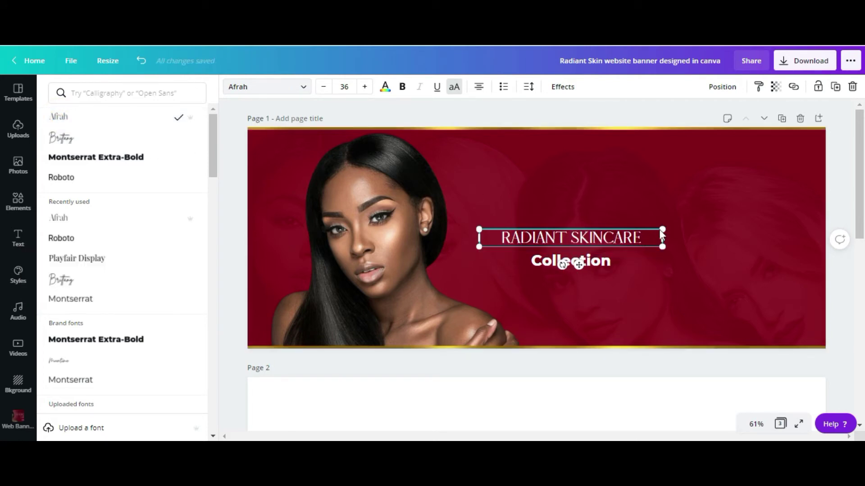
pyautogui.moveTo(659, 229); pyautogui.dragTo(813, 143)
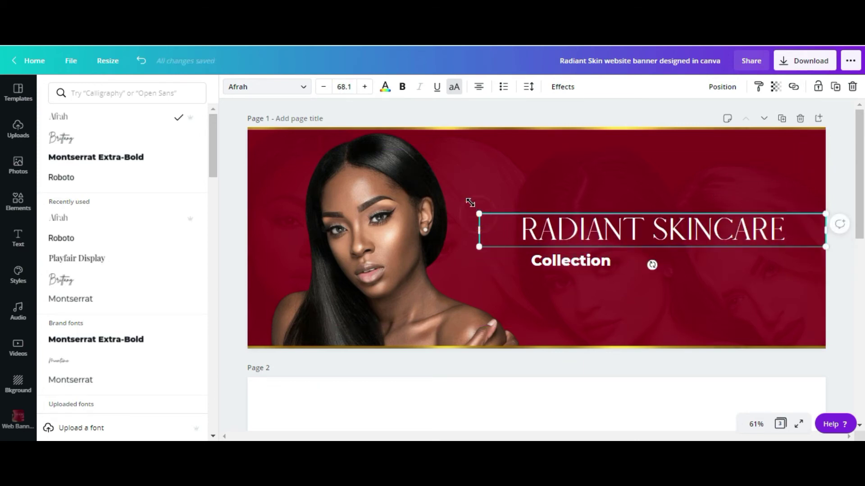
pyautogui.moveTo(469, 202); pyautogui.dragTo(399, 190)
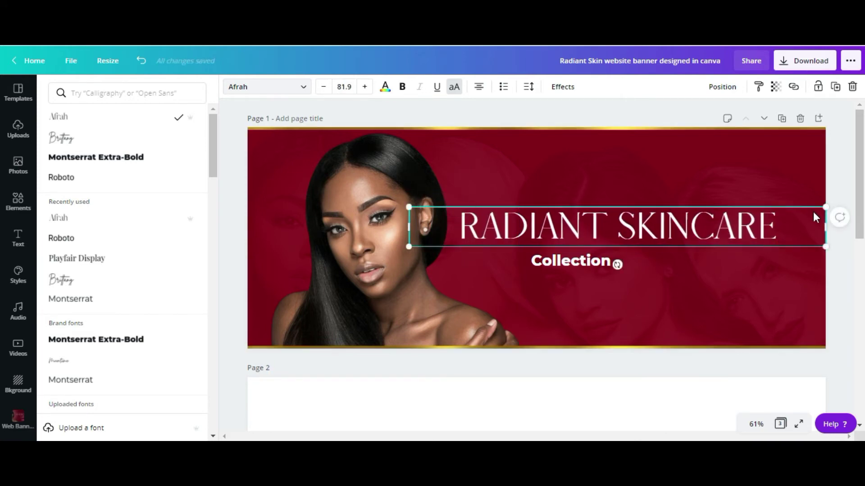
pyautogui.moveTo(827, 206); pyautogui.dragTo(840, 195)
pyautogui.moveTo(701, 232); pyautogui.dragTo(697, 213)
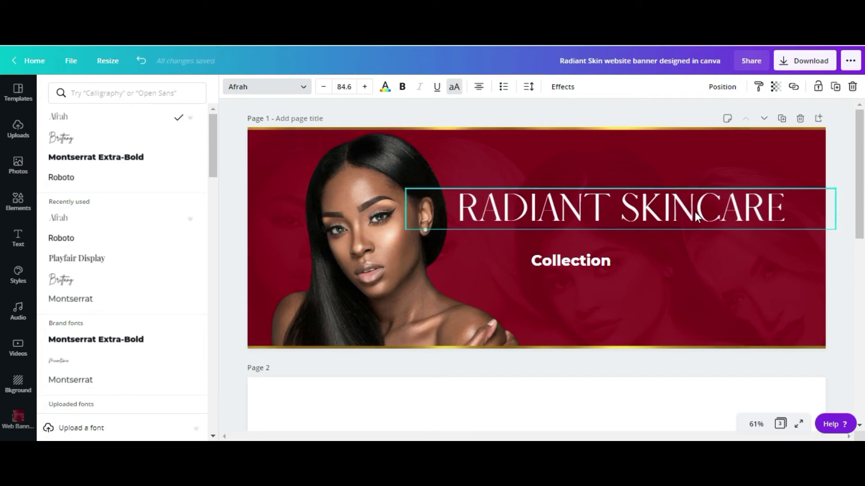
pyautogui.click(676, 273)
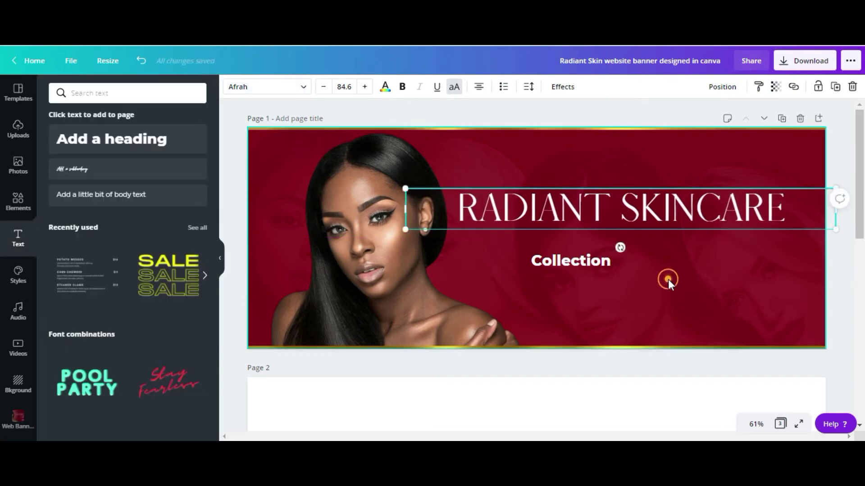
pyautogui.click(667, 279)
pyautogui.click(649, 210)
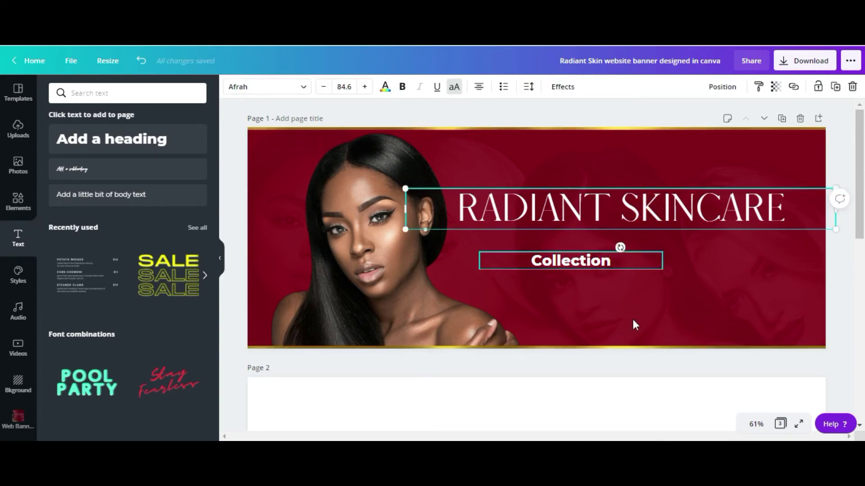
# Set Collection in the Brittany font, enlarge it and move it under the heading
pyautogui.click(562, 270)
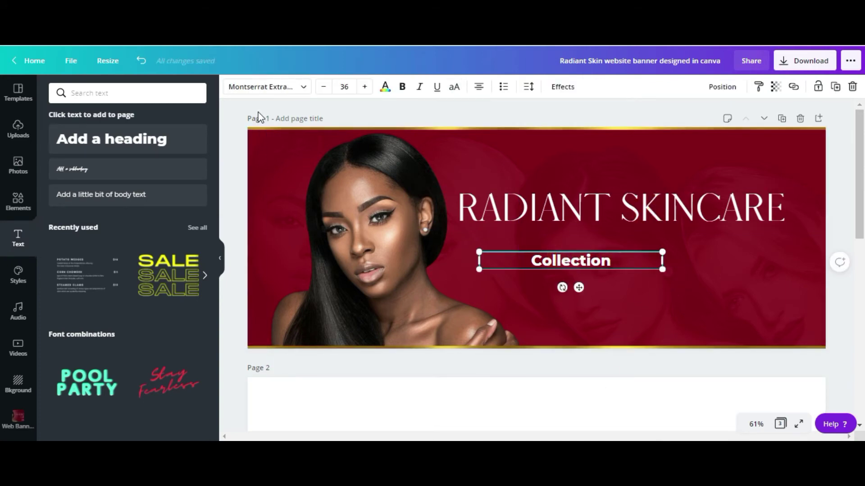
pyautogui.click(303, 88)
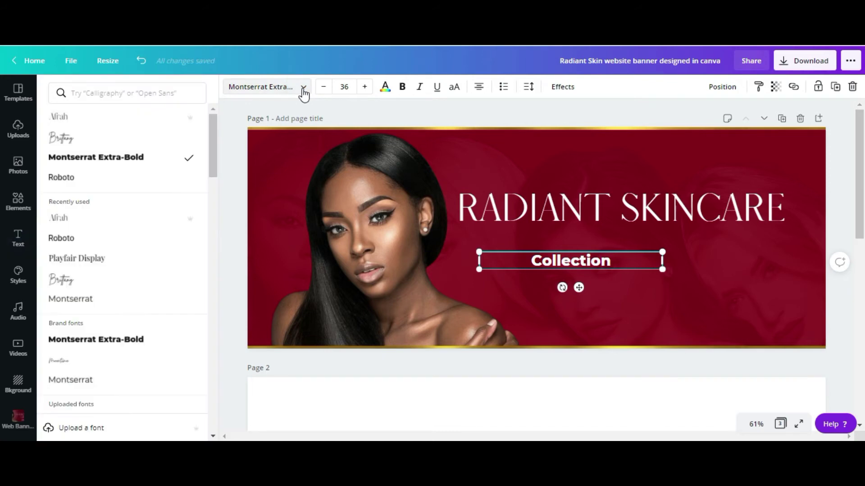
pyautogui.click(93, 138)
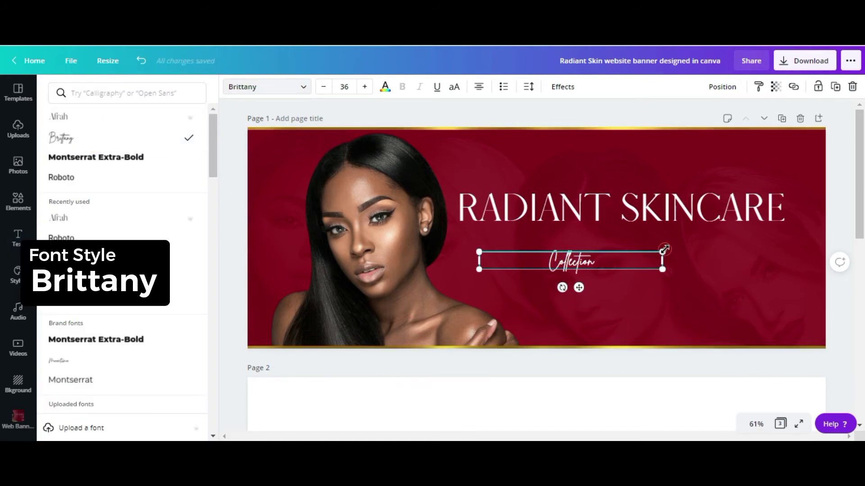
pyautogui.moveTo(664, 249); pyautogui.dragTo(803, 198)
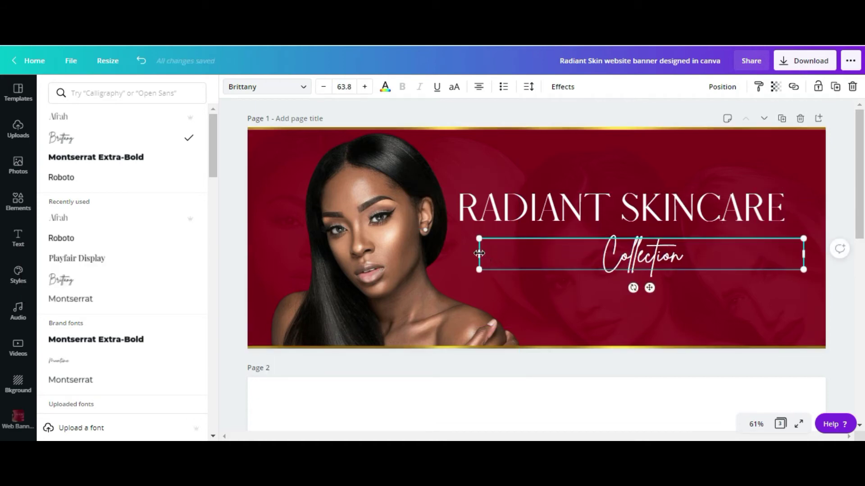
pyautogui.moveTo(479, 253); pyautogui.dragTo(603, 246)
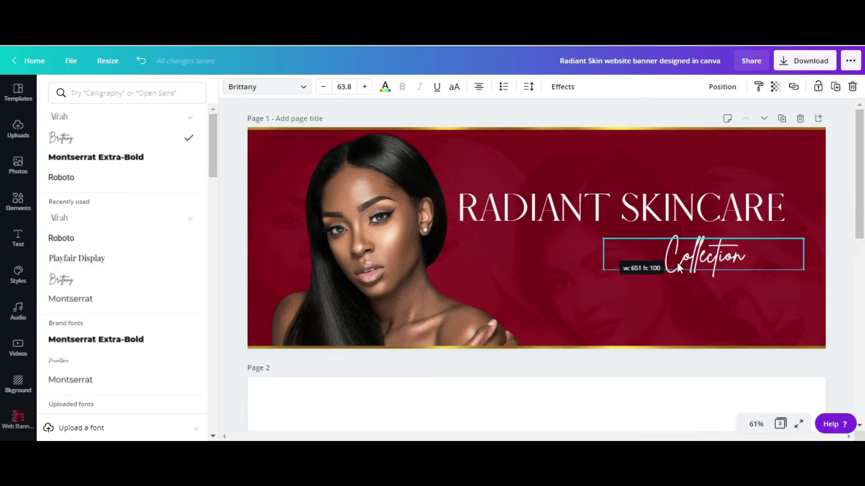
pyautogui.moveTo(711, 285); pyautogui.dragTo(622, 280)
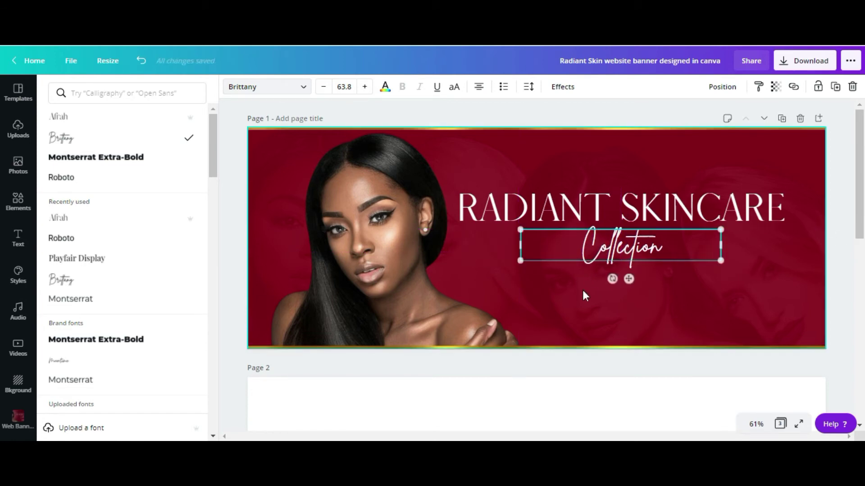
# Enlarge Collection to size 101 and centre it beneath RADIANT SKINCARE
pyautogui.moveTo(519, 260); pyautogui.dragTo(443, 293)
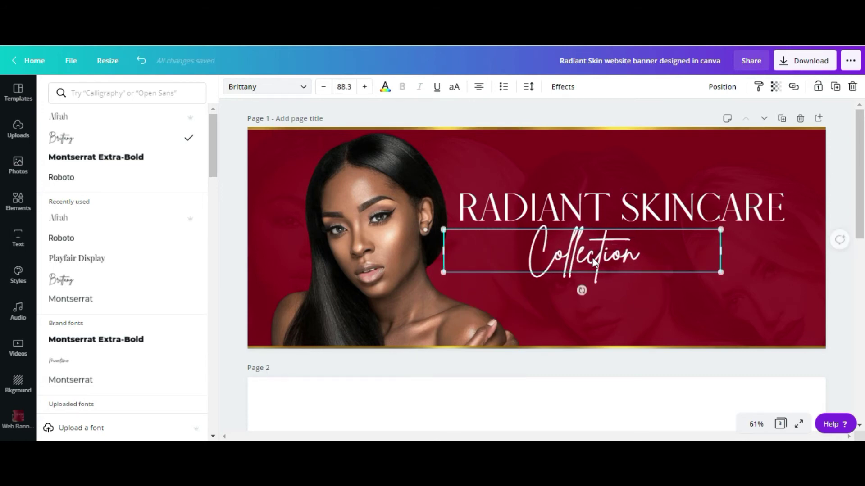
pyautogui.moveTo(593, 257); pyautogui.dragTo(632, 255)
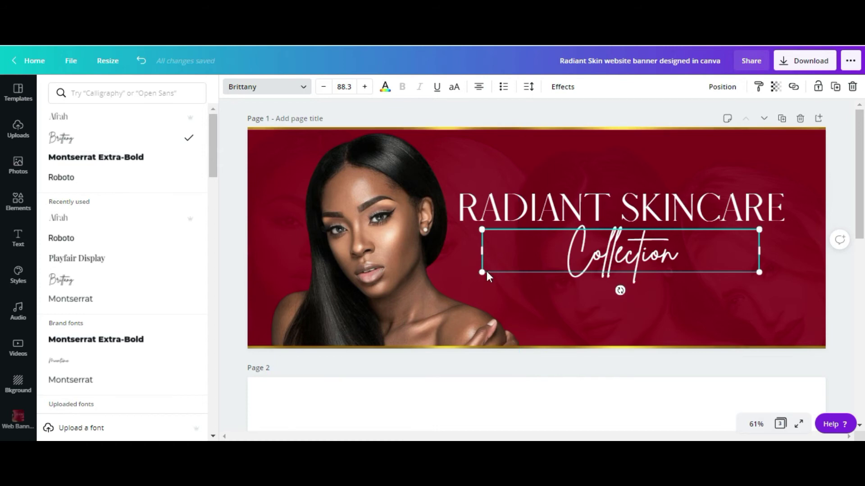
pyautogui.moveTo(482, 268); pyautogui.dragTo(447, 284)
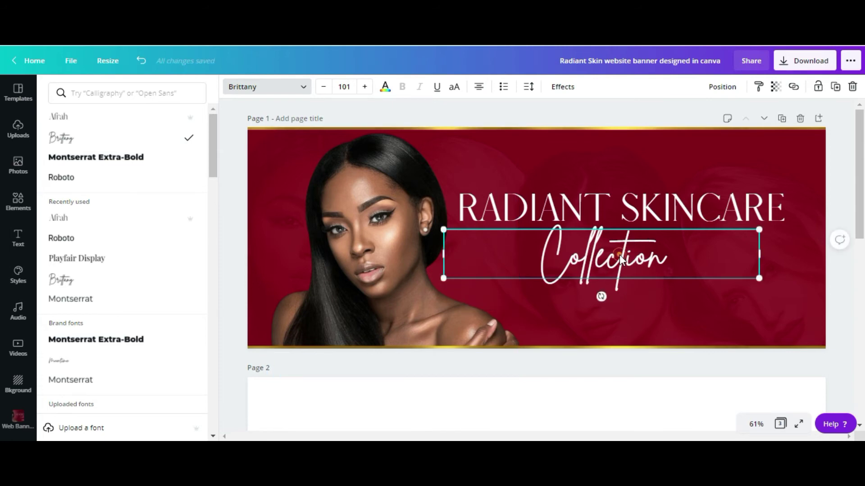
pyautogui.moveTo(620, 255); pyautogui.dragTo(641, 261)
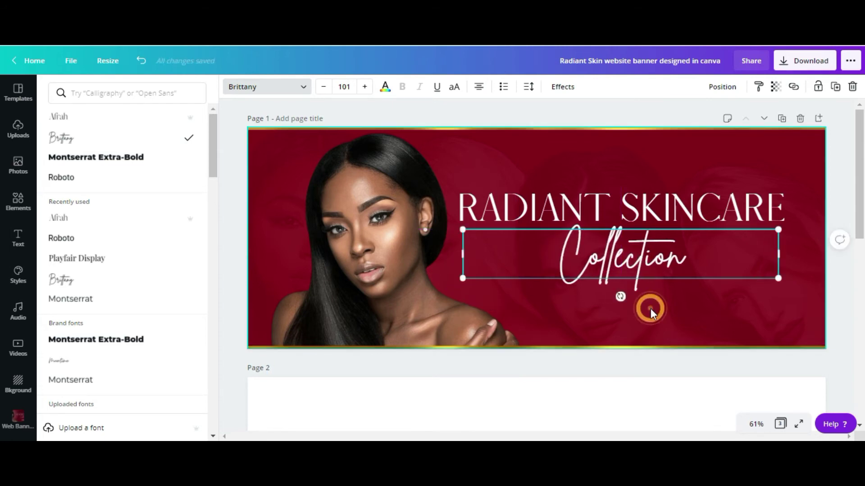
pyautogui.click(650, 309)
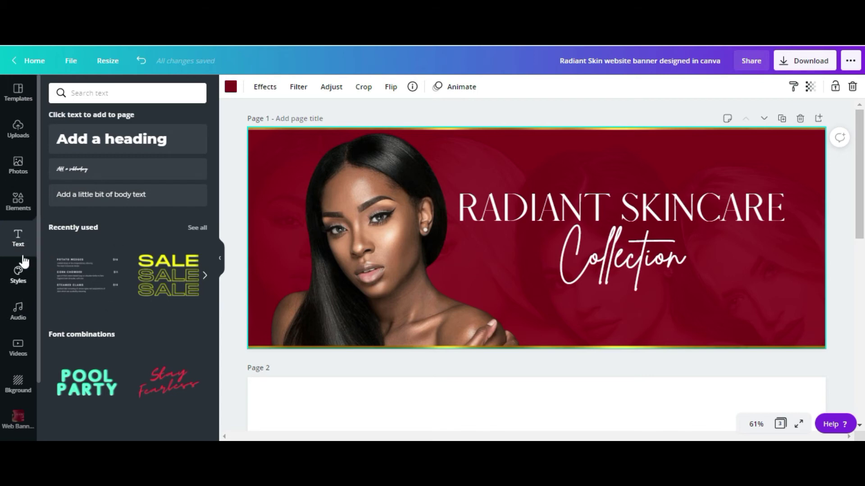
# Add a heading below Collection reading 'Shop Now' in all capitals
pyautogui.click(116, 141)
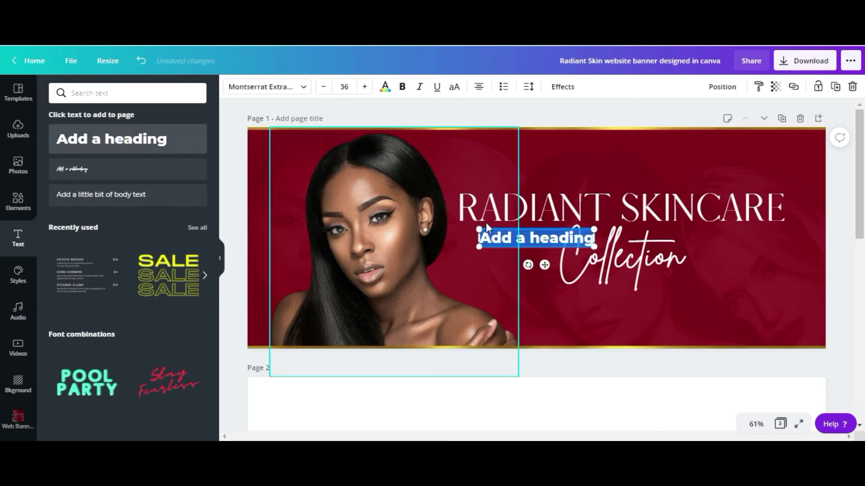
pyautogui.moveTo(545, 265); pyautogui.dragTo(633, 337)
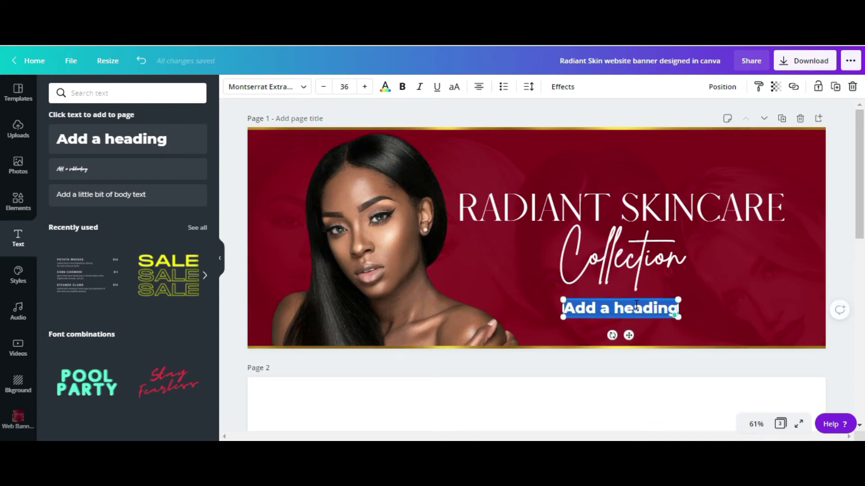
pyautogui.press('BackSpace')
pyautogui.write('Shop Now')
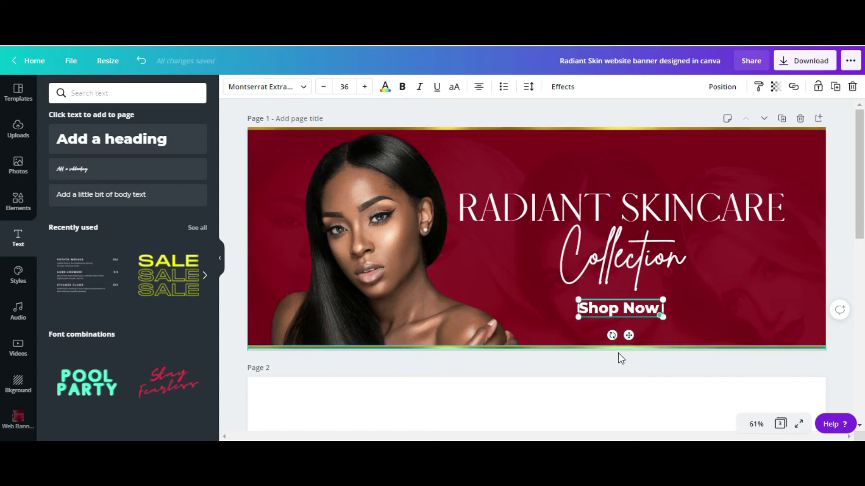
pyautogui.click(454, 88)
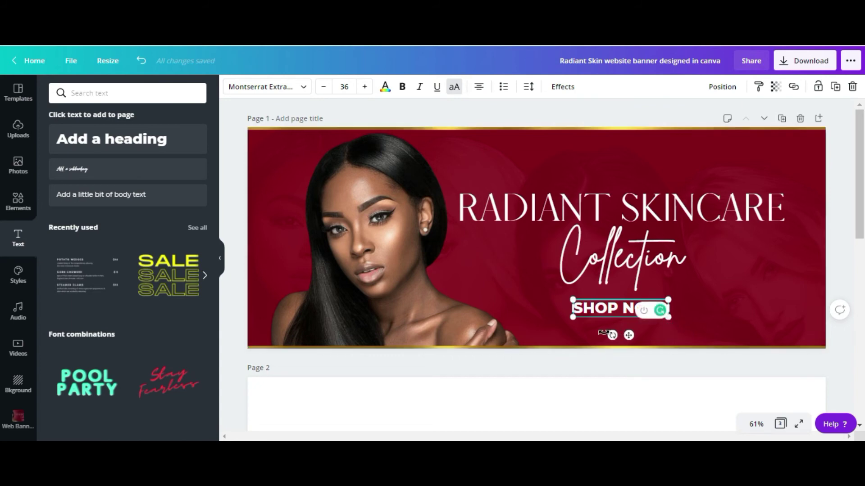
# Set SHOP NOW to font size 30 and nudge it into place below Collection
pyautogui.moveTo(573, 317); pyautogui.dragTo(588, 311)
pyautogui.moveTo(560, 275); pyautogui.dragTo(560, 275)
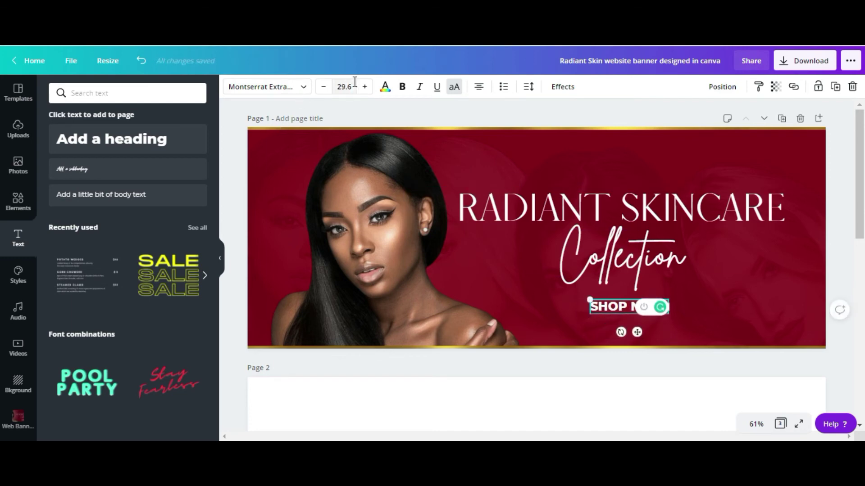
pyautogui.click(364, 87)
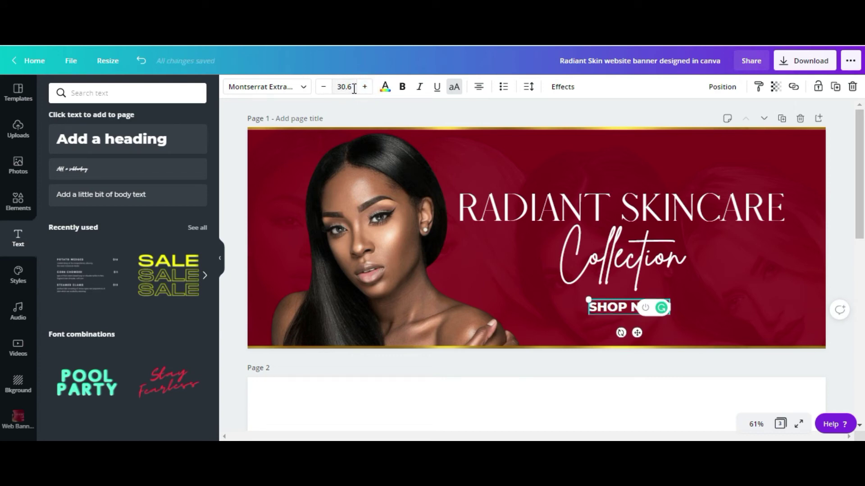
pyautogui.click(354, 87)
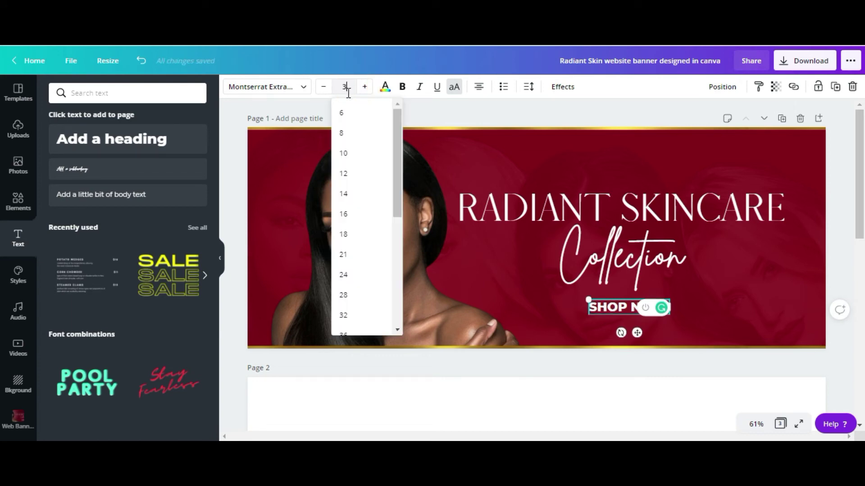
pyautogui.write('30')
pyautogui.press('Return')
pyautogui.click(720, 316)
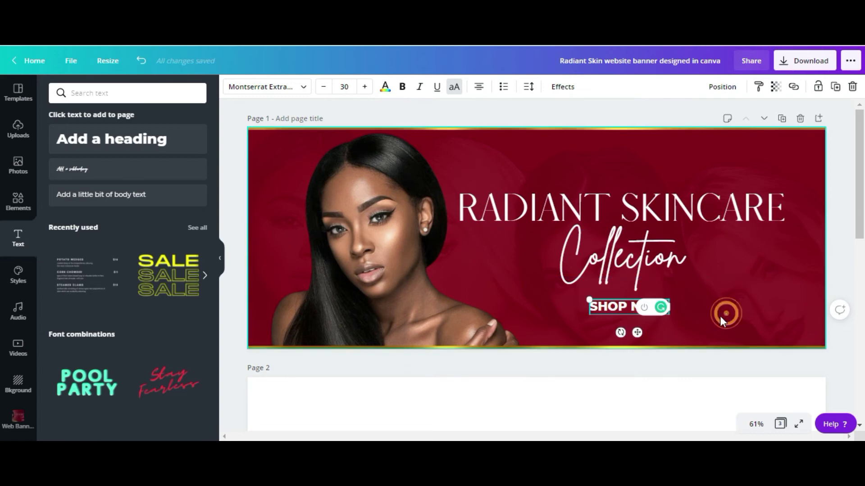
pyautogui.click(636, 306)
pyautogui.moveTo(635, 305); pyautogui.dragTo(637, 309)
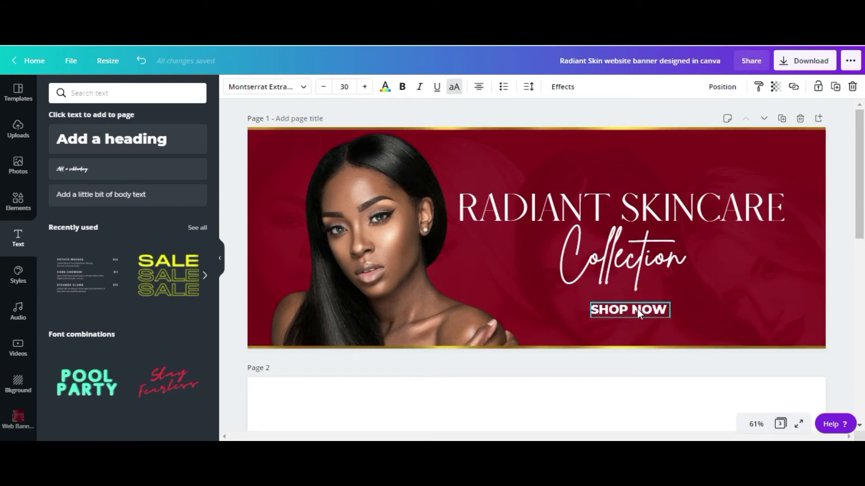
# Add a square from Shapes and resize it into a narrow bar behind SHOP NOW
pyautogui.click(27, 212)
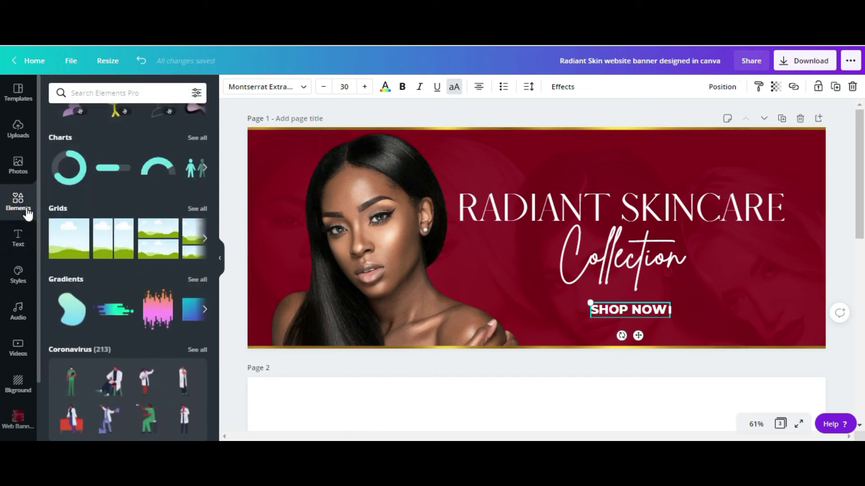
pyautogui.scroll(5, 137, 158)
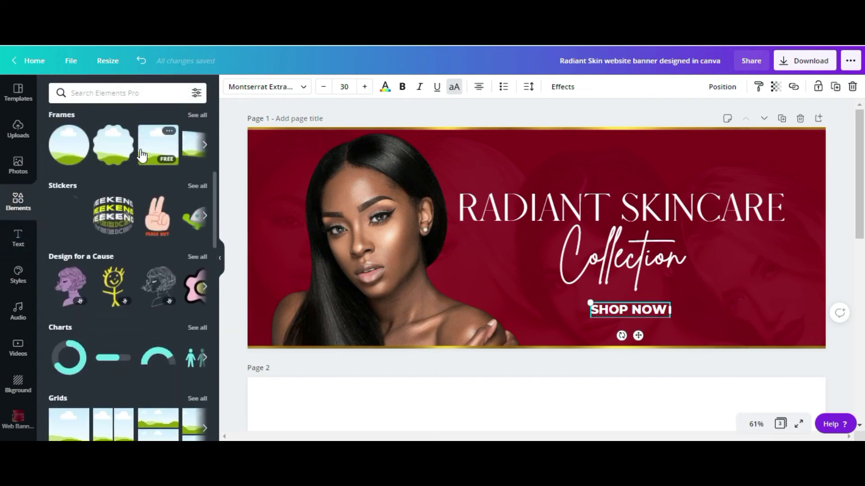
pyautogui.scroll(3, 142, 155)
pyautogui.click(116, 208)
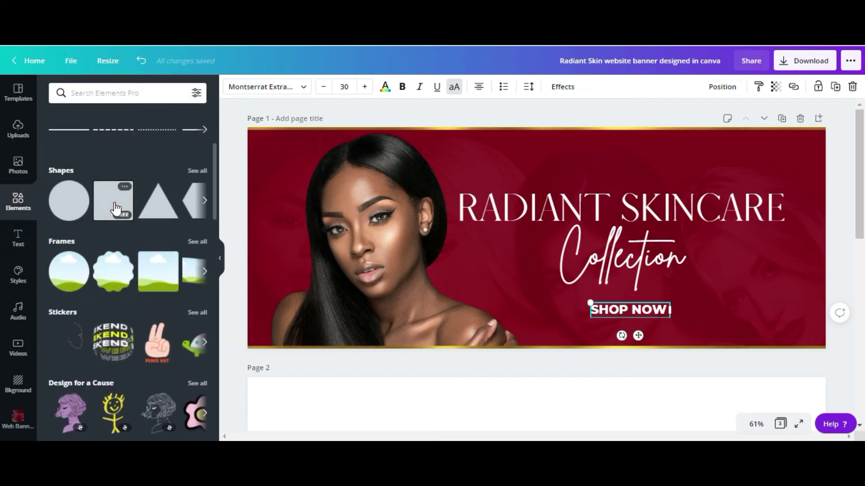
pyautogui.moveTo(537, 177); pyautogui.dragTo(626, 310)
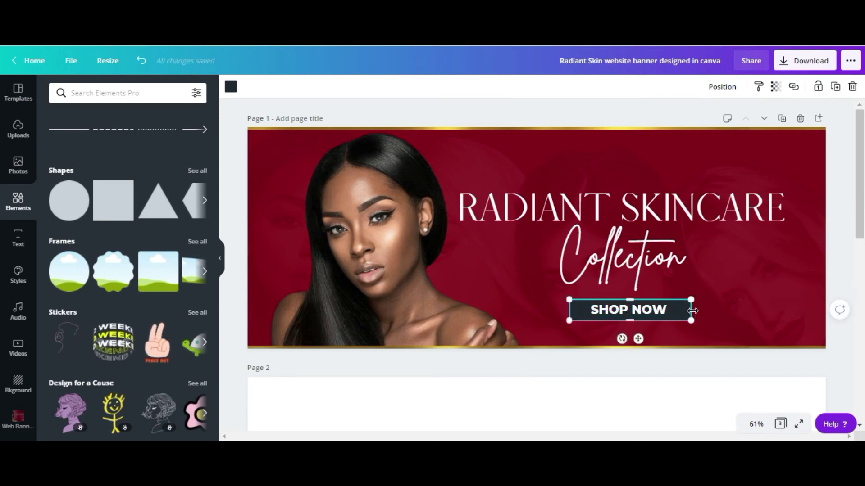
pyautogui.moveTo(686, 309); pyautogui.dragTo(673, 309)
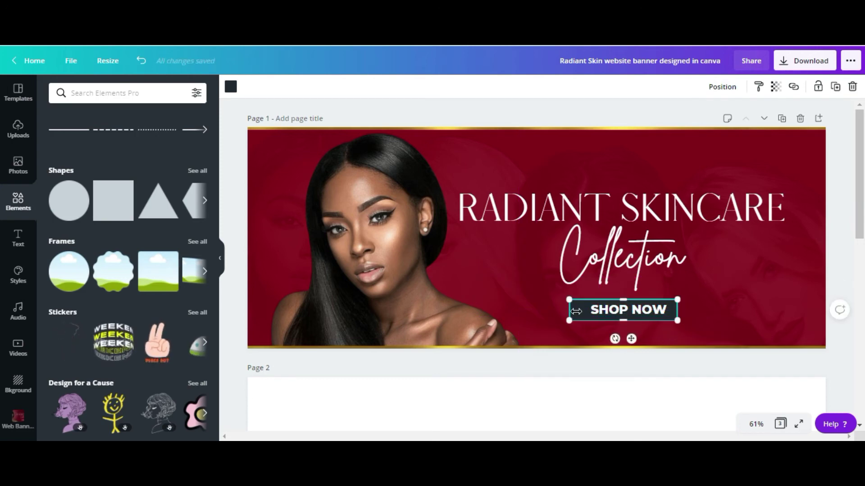
pyautogui.moveTo(570, 311); pyautogui.dragTo(581, 311)
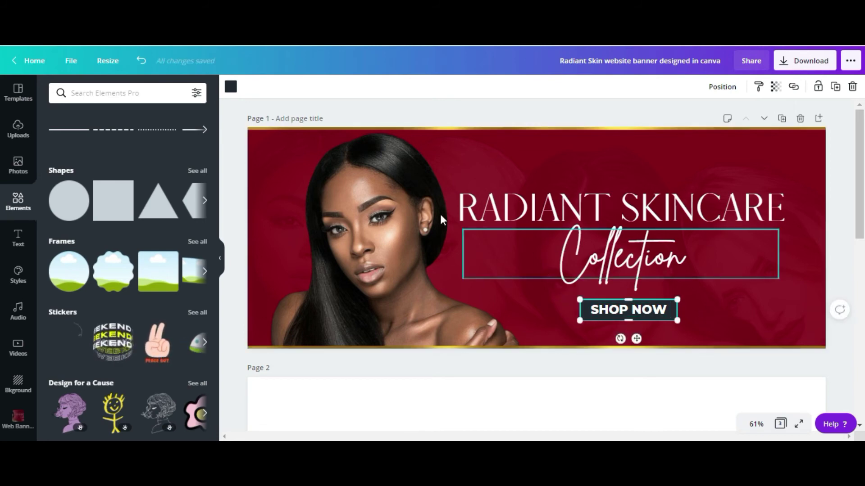
# Colour the button bar with the pink document colour
pyautogui.click(230, 89)
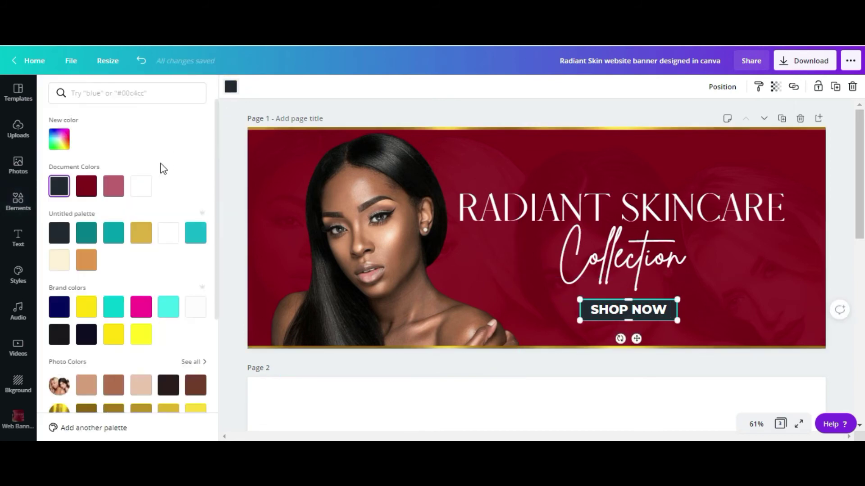
pyautogui.click(113, 187)
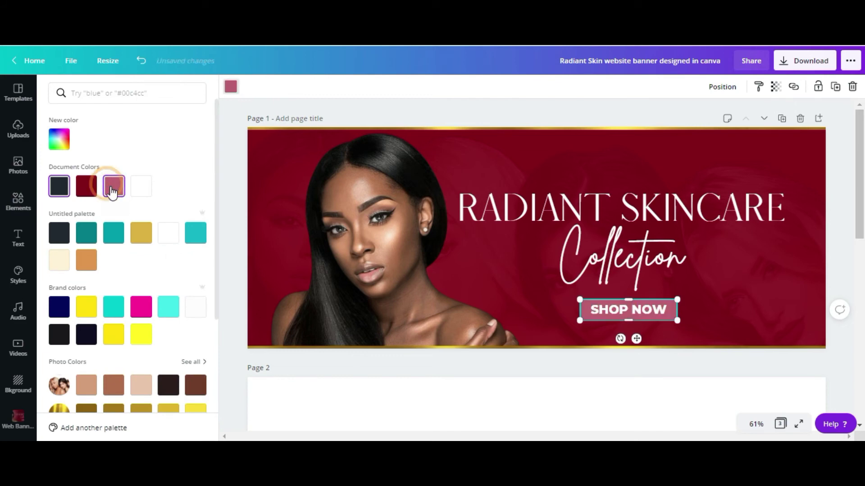
pyautogui.click(729, 302)
pyautogui.click(642, 311)
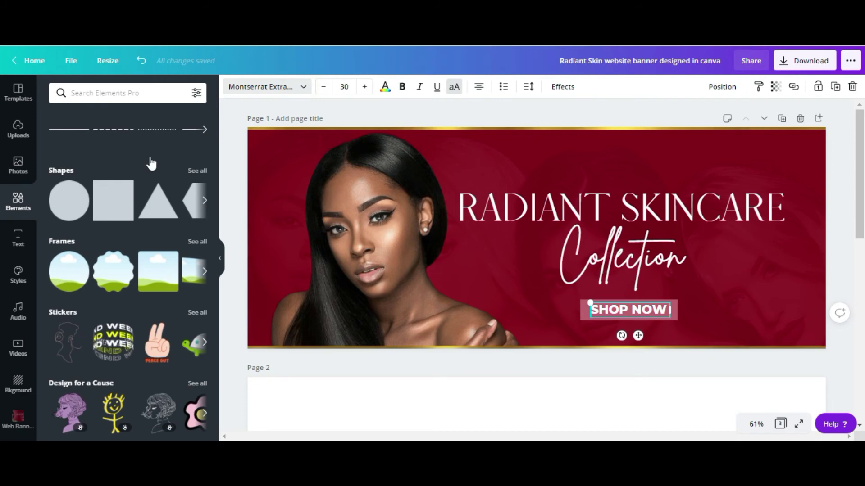
# Set the SHOP NOW text to Roboto Bold
pyautogui.click(83, 183)
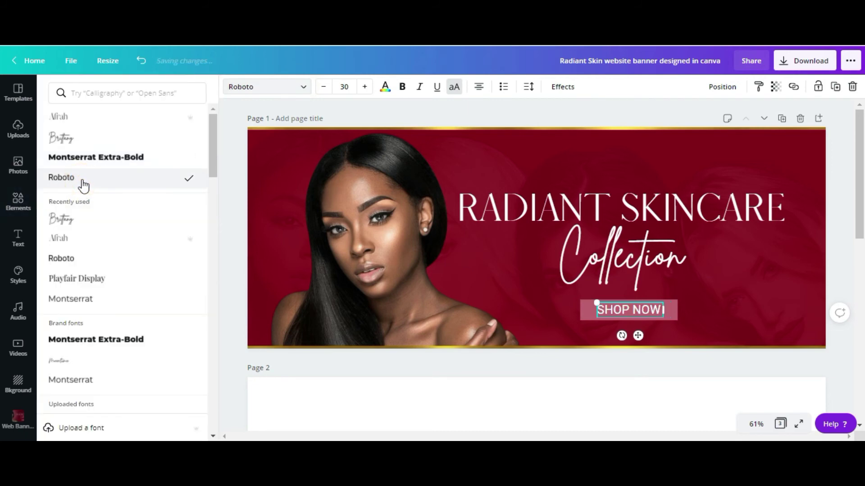
pyautogui.click(403, 91)
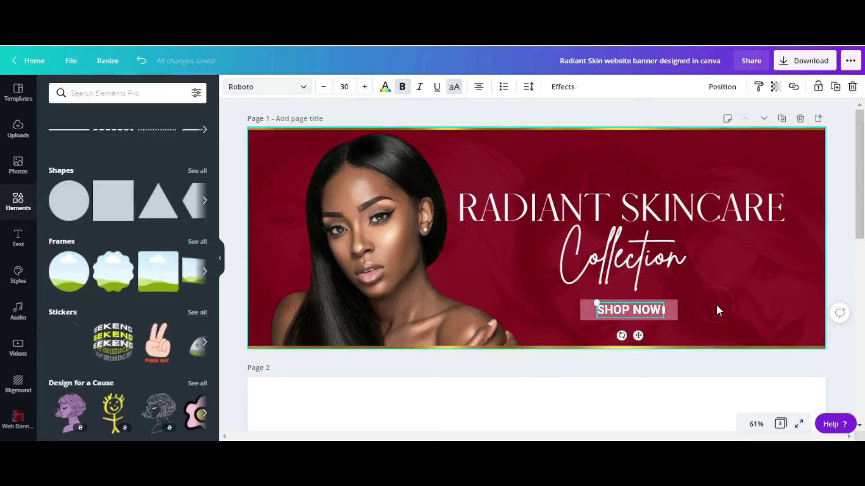
pyautogui.click(715, 303)
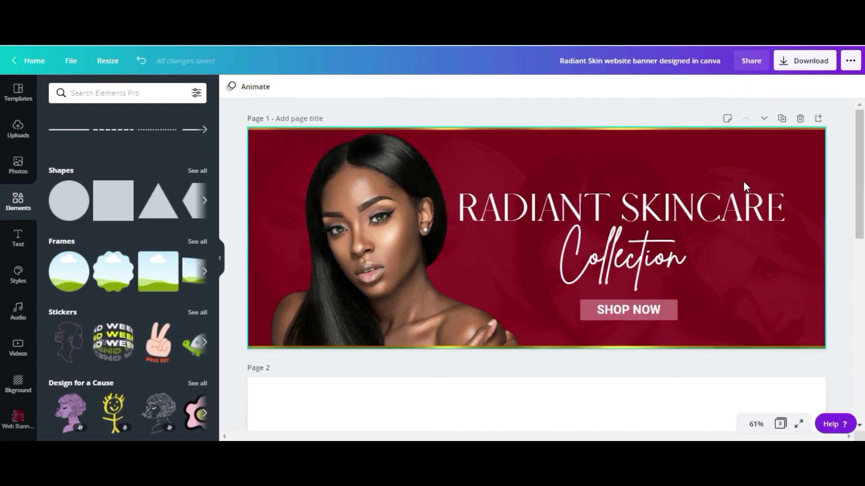
pyautogui.click(375, 195)
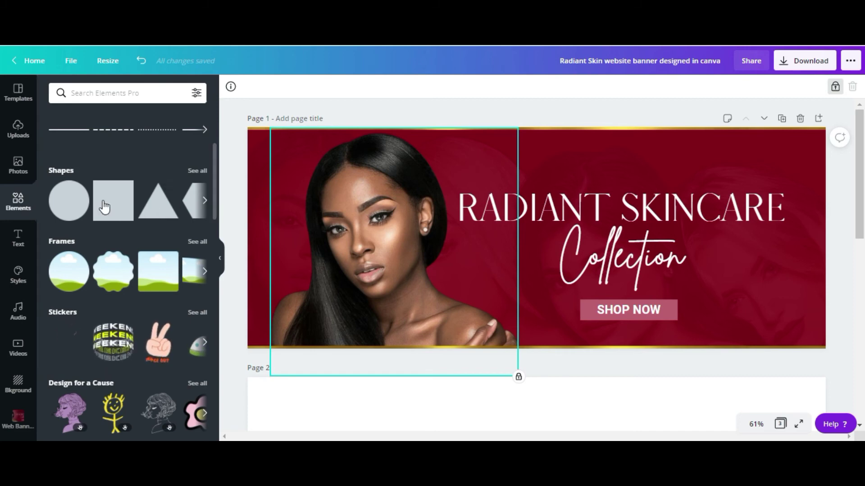
# Search Elements for 'dot' and add the blurred glow sticker to the banner
pyautogui.scroll(4, 123, 162)
pyautogui.click(109, 93)
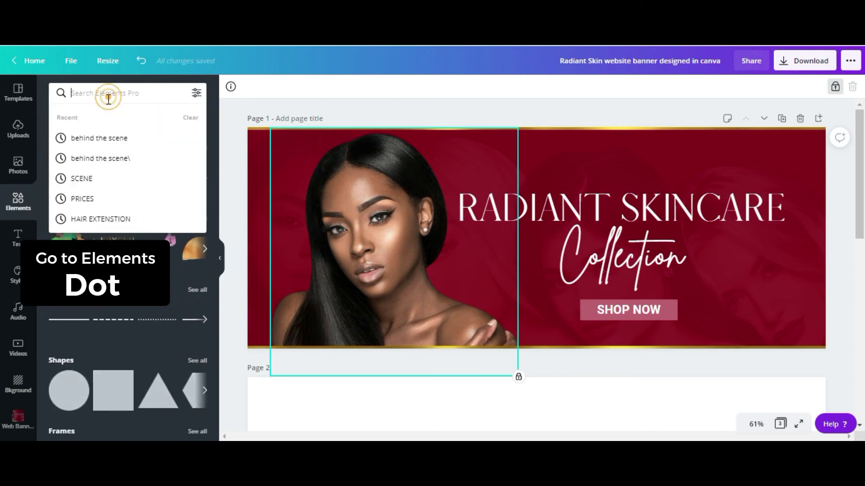
pyautogui.write('dot')
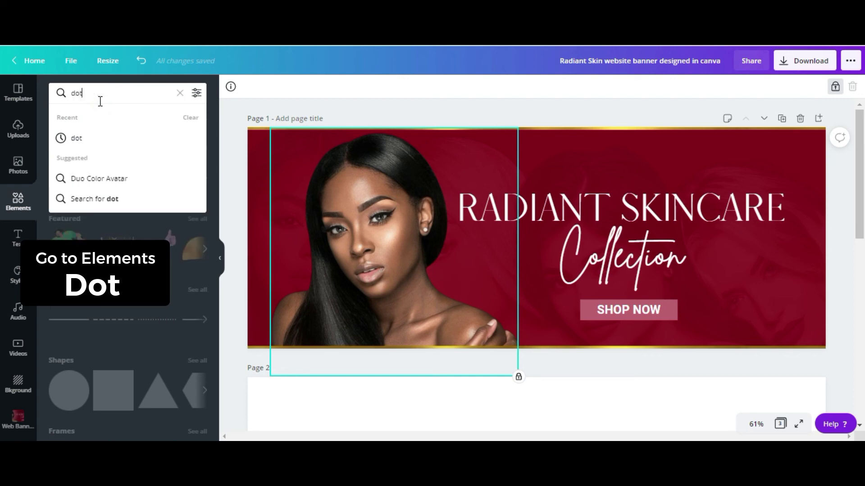
pyautogui.press('Return')
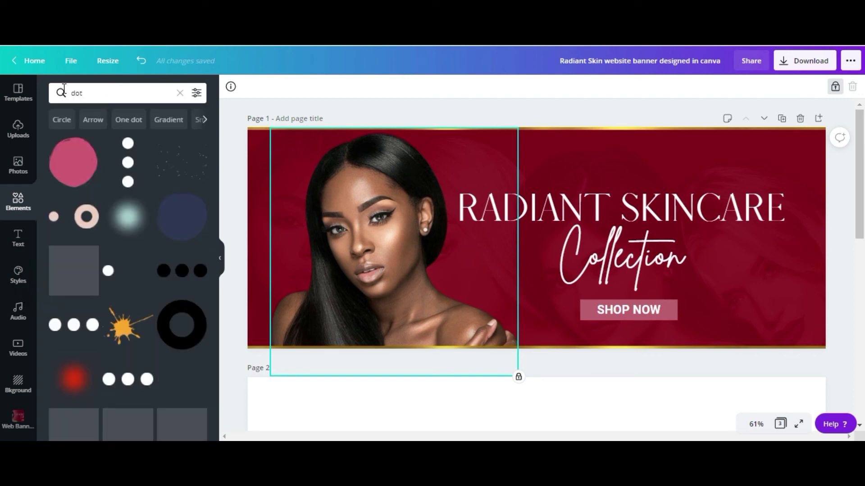
pyautogui.click(126, 221)
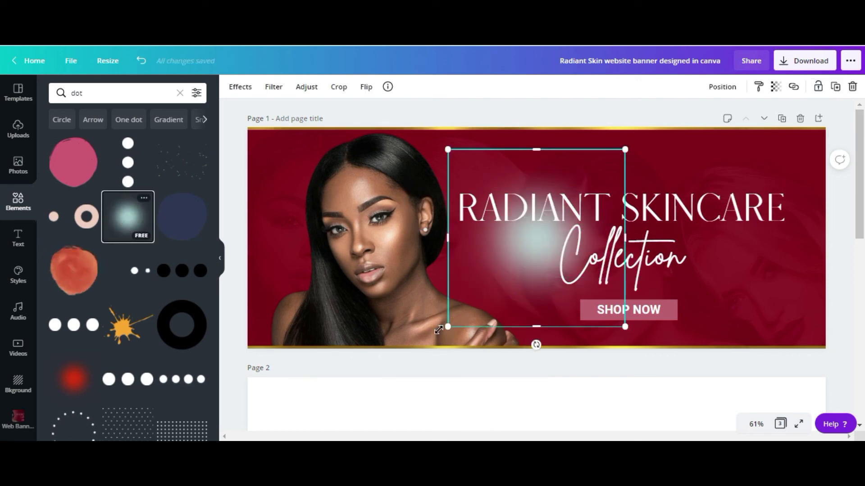
# Enlarge the glow sticker to about 1,640 px and move it over the model
pyautogui.moveTo(449, 320); pyautogui.dragTo(367, 407)
pyautogui.click(629, 146)
pyautogui.moveTo(629, 145); pyautogui.dragTo(794, 58)
pyautogui.moveTo(367, 405); pyautogui.dragTo(289, 434)
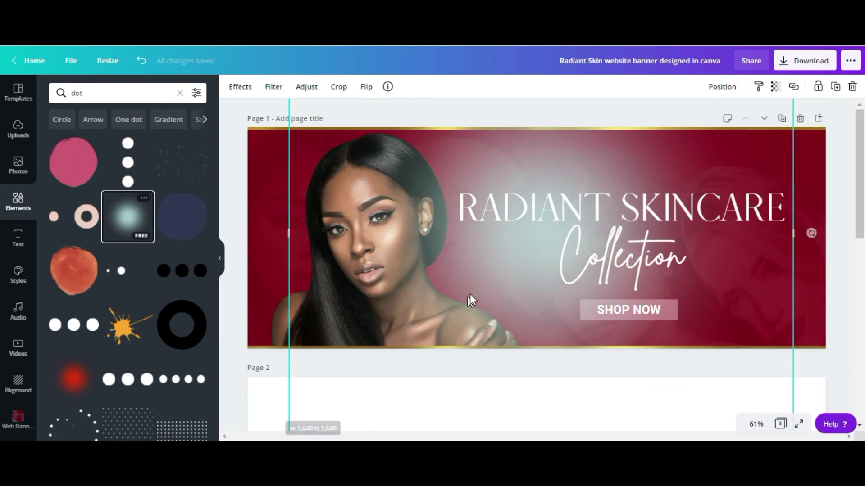
pyautogui.click(520, 250)
pyautogui.moveTo(554, 140); pyautogui.dragTo(378, 141)
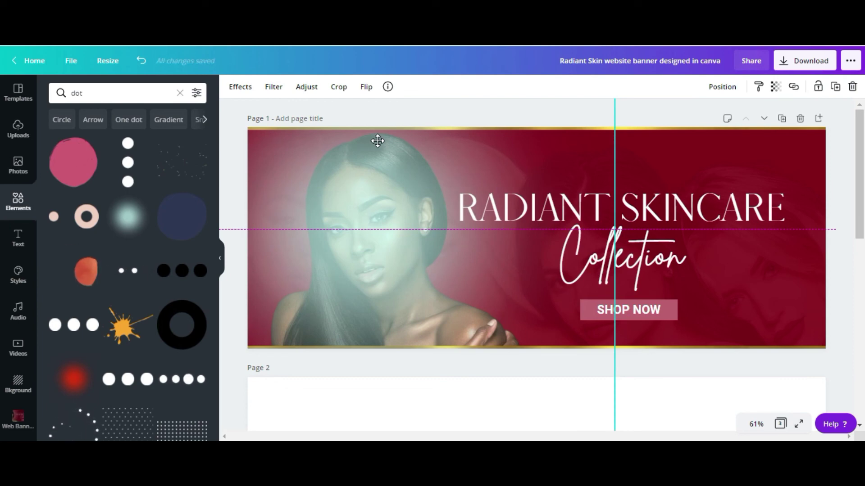
pyautogui.moveTo(377, 141); pyautogui.dragTo(377, 141)
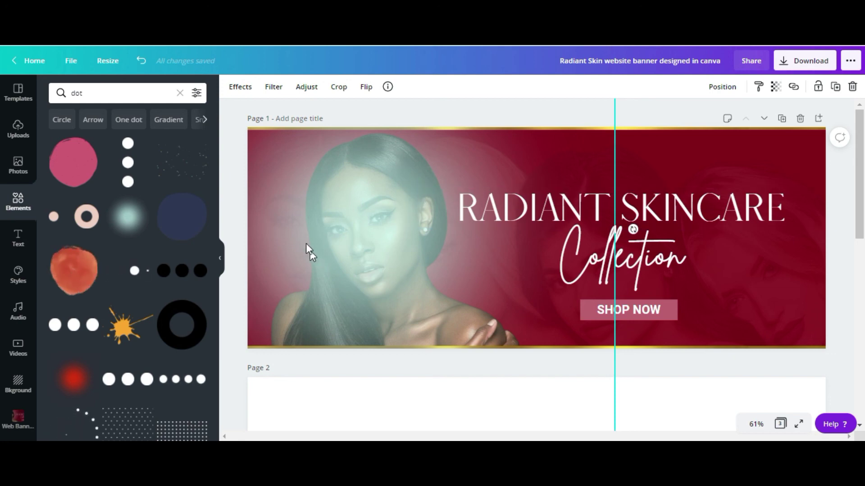
# Apply the Peony filter to the glow sticker at intensity 100
pyautogui.click(274, 90)
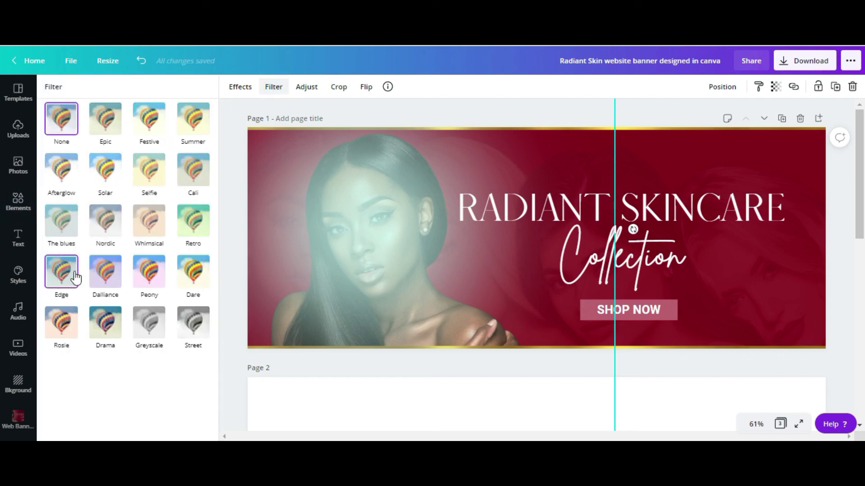
pyautogui.click(150, 274)
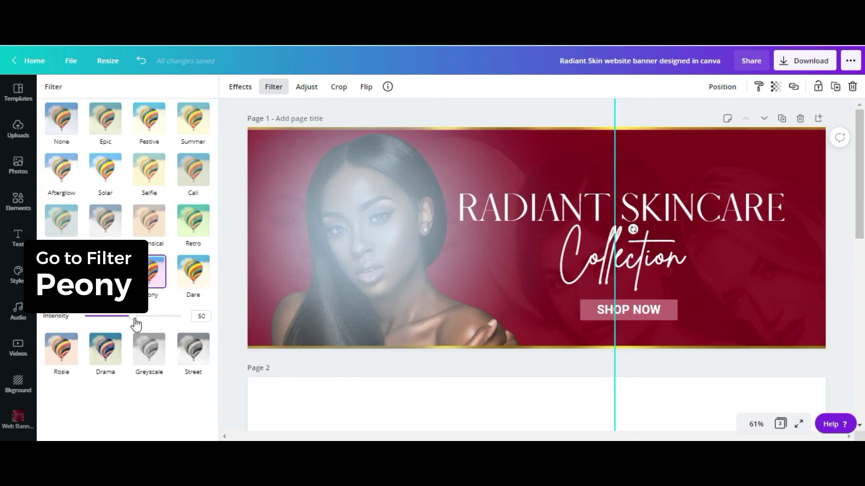
pyautogui.moveTo(136, 324); pyautogui.dragTo(211, 334)
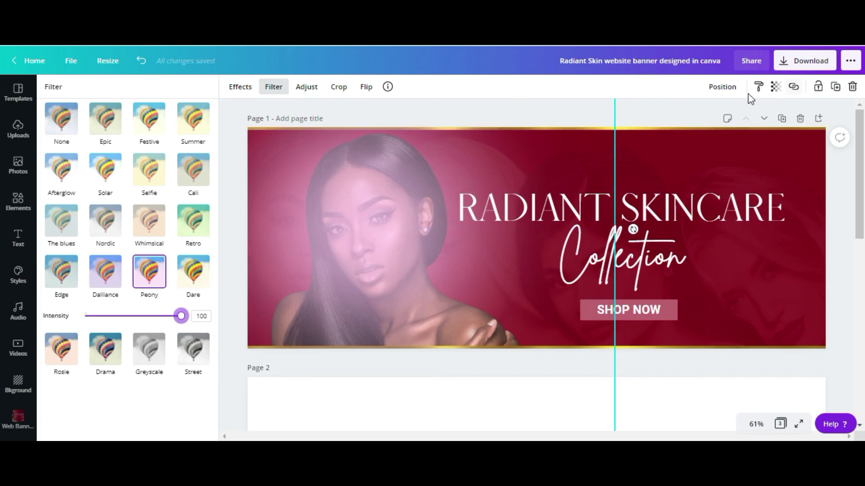
# Send the pink glow backward to the bottom layer, behind the model cutout
pyautogui.click(730, 90)
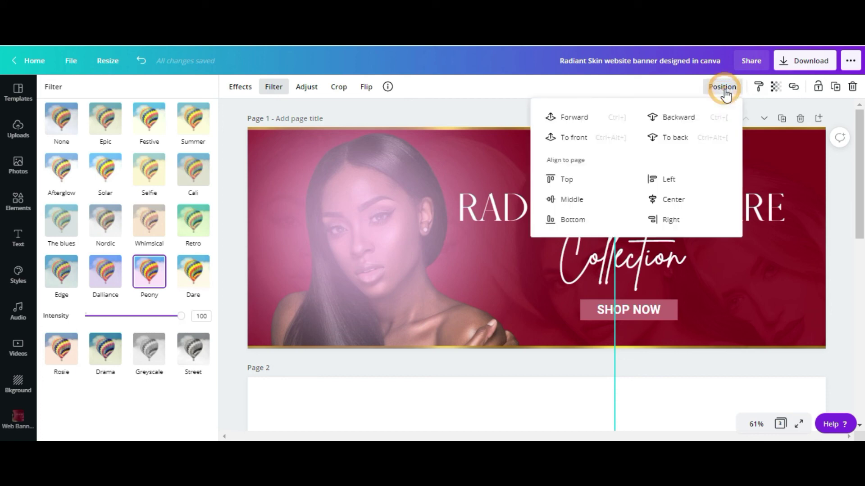
pyautogui.click(684, 120)
pyautogui.click(684, 120)
pyautogui.click(681, 119)
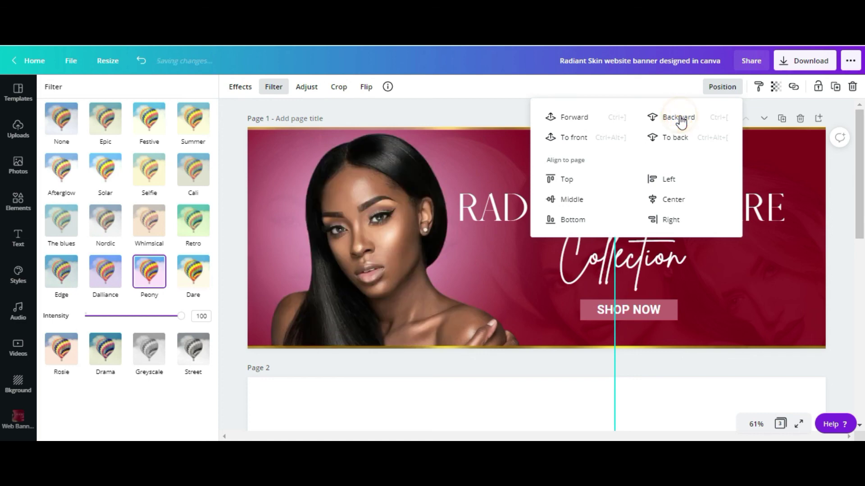
pyautogui.click(678, 120)
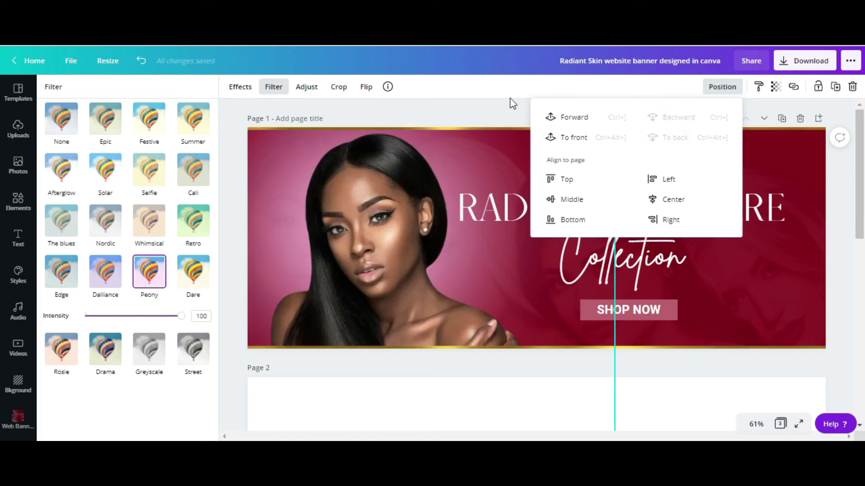
pyautogui.click(491, 111)
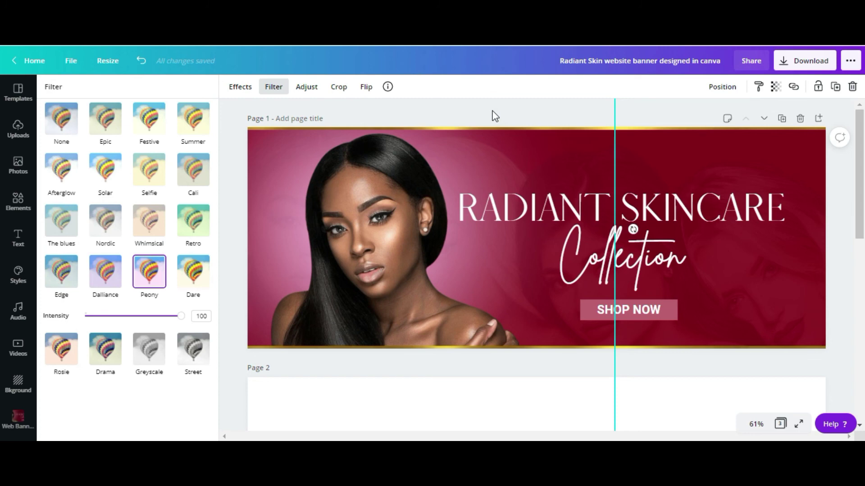
pyautogui.click(663, 117)
pyautogui.click(733, 298)
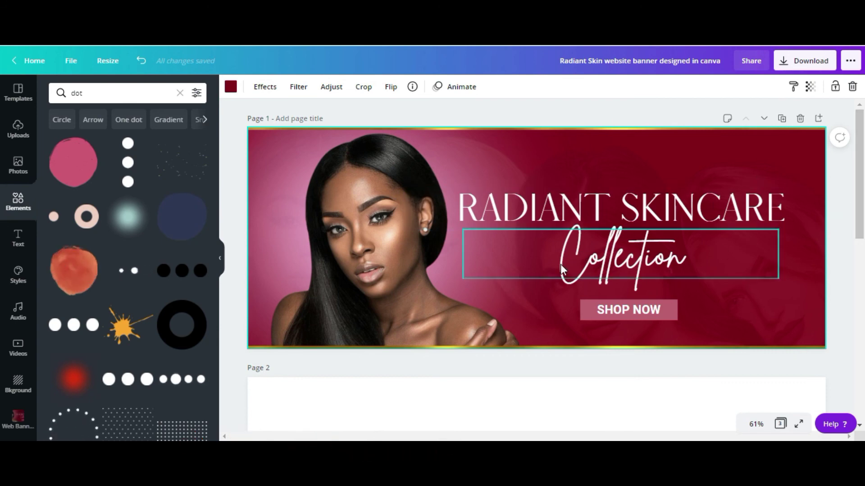
pyautogui.scroll(-4, 633, 238)
pyautogui.scroll(4, 633, 239)
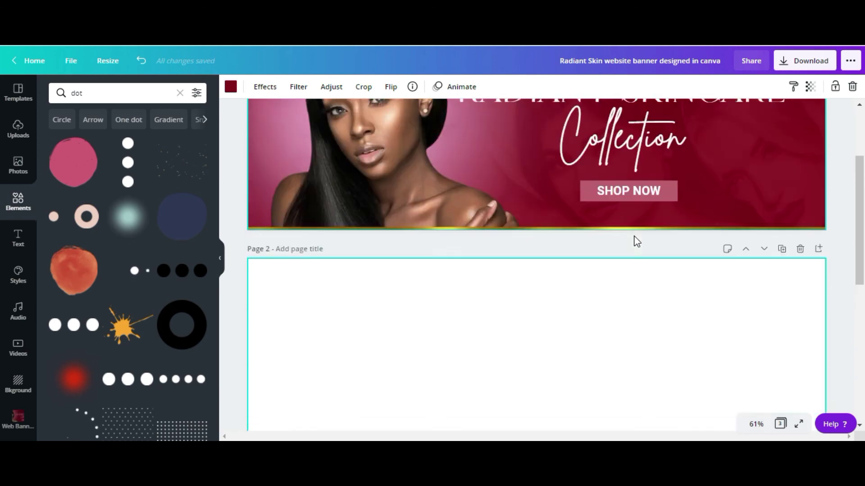